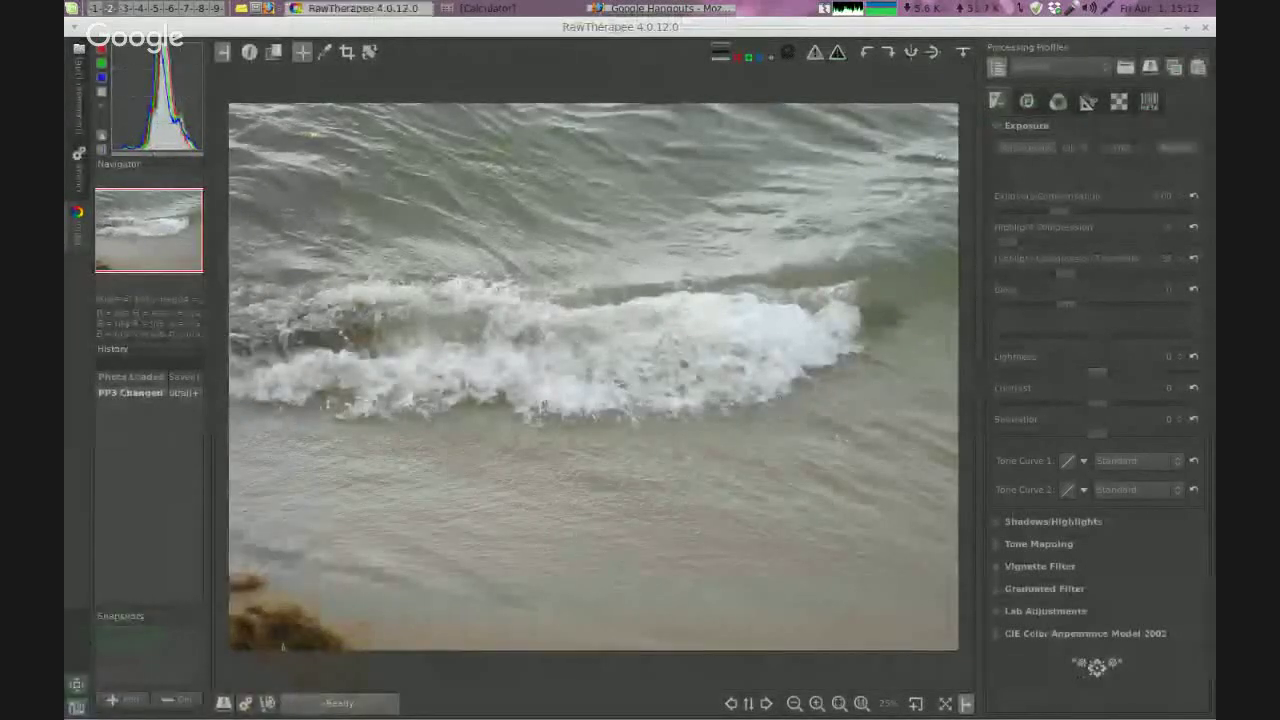
Set Exposure Compensation to 0.65 on the wave photo.
right_click(203, 509)
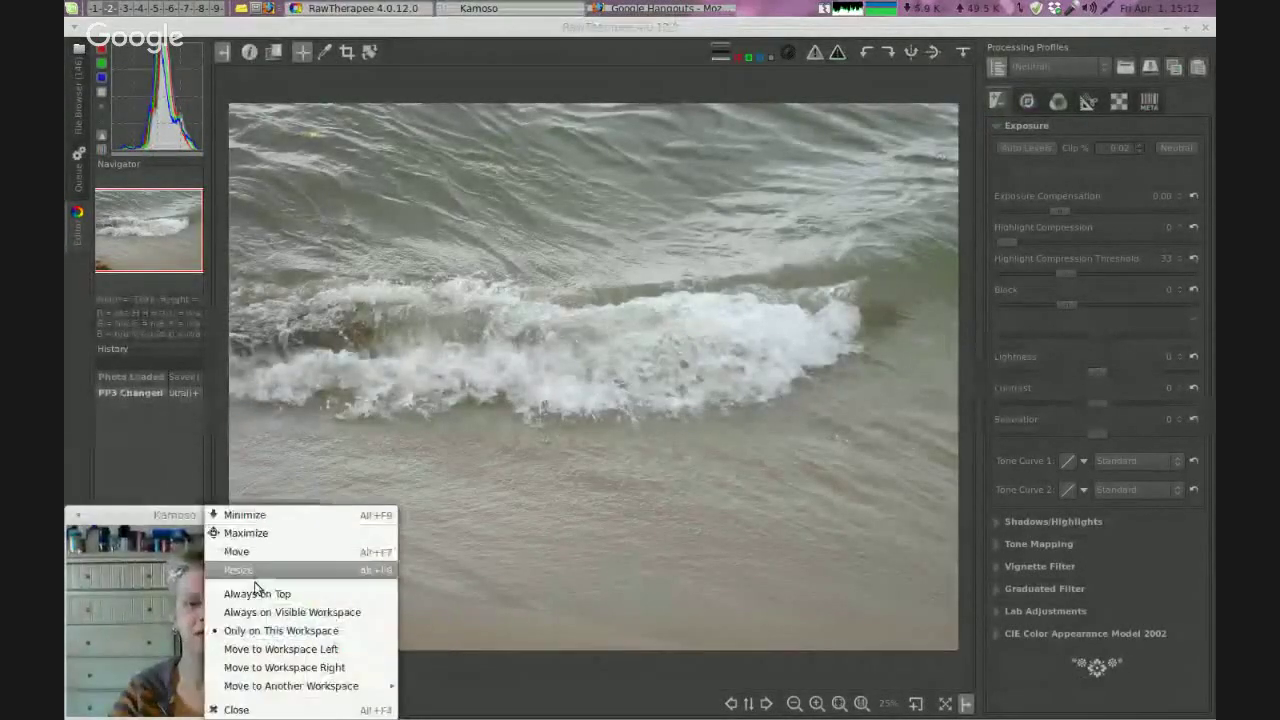
click(256, 594)
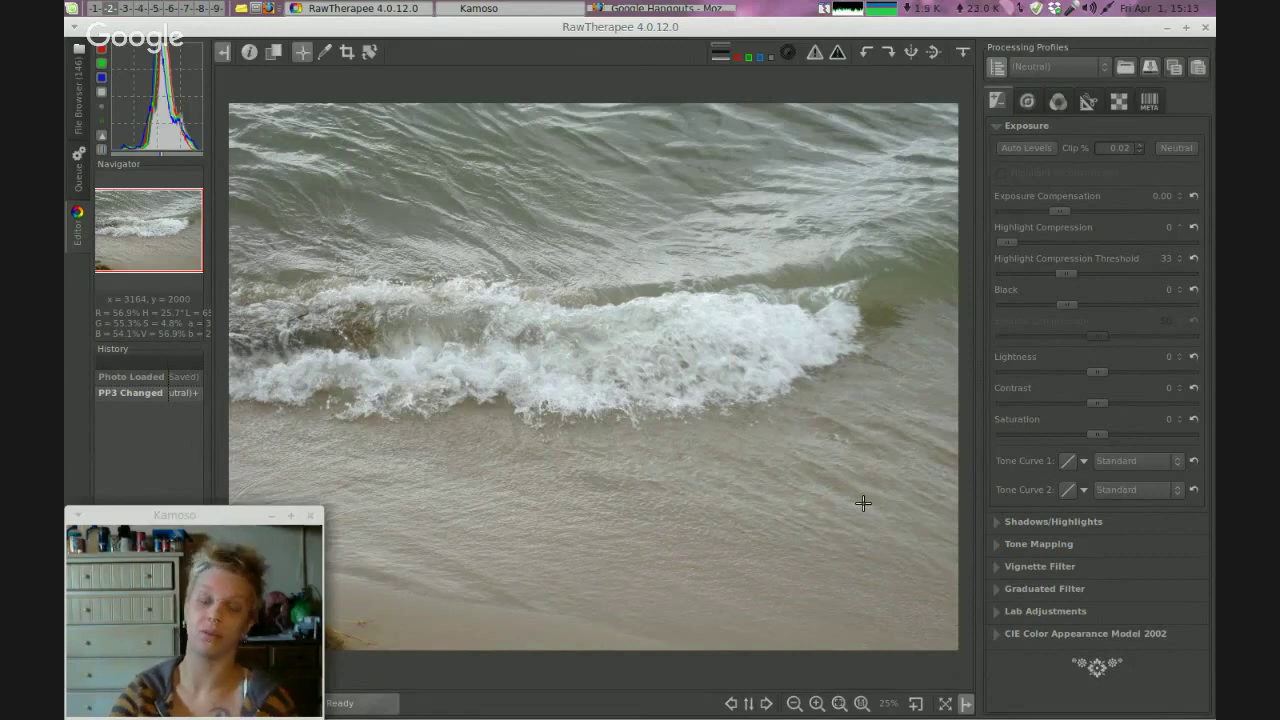
click(1187, 199)
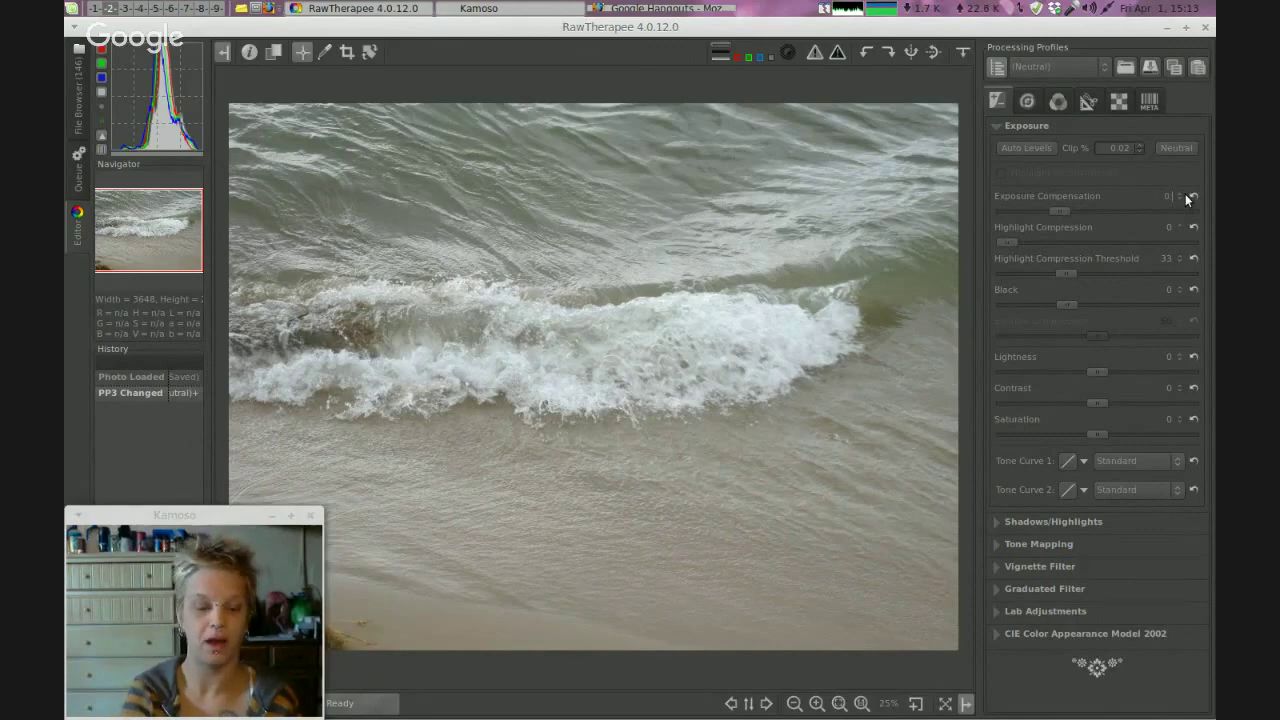
text(.65)
key(Return)
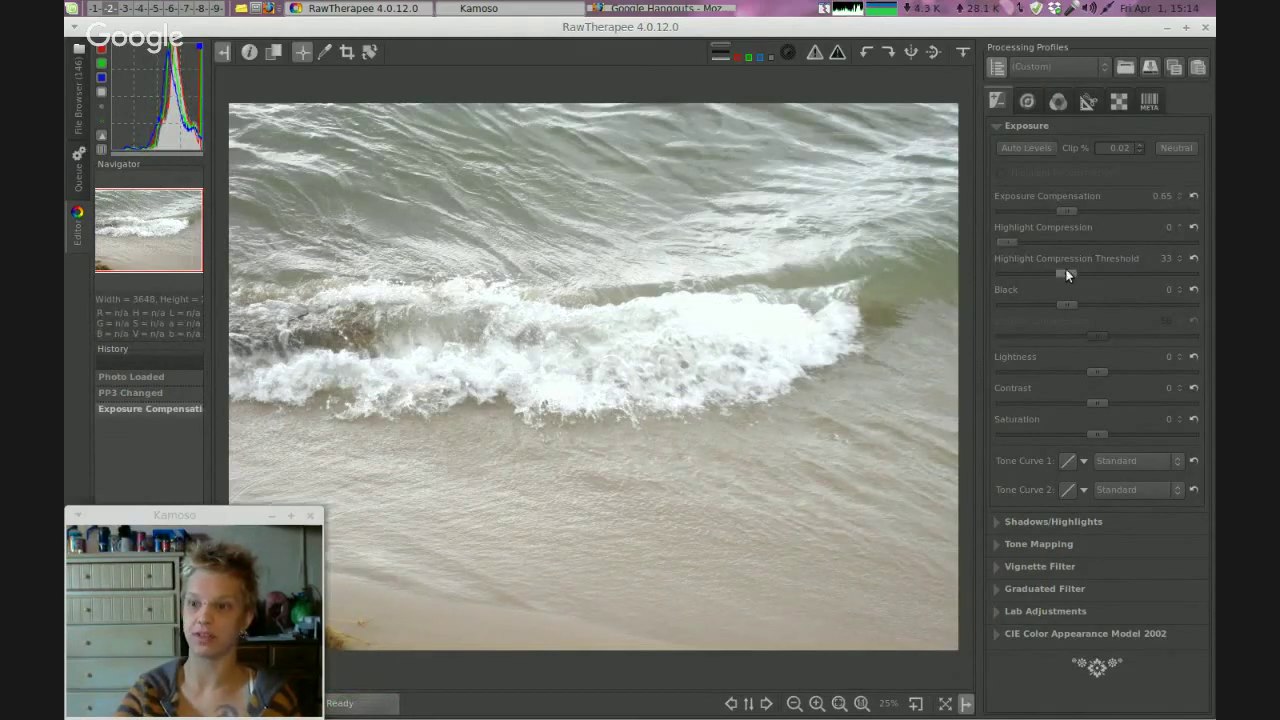
Set Highlight Compression to 30 and Highlight Compression Threshold to 5.
drag(1067, 275, 1017, 244)
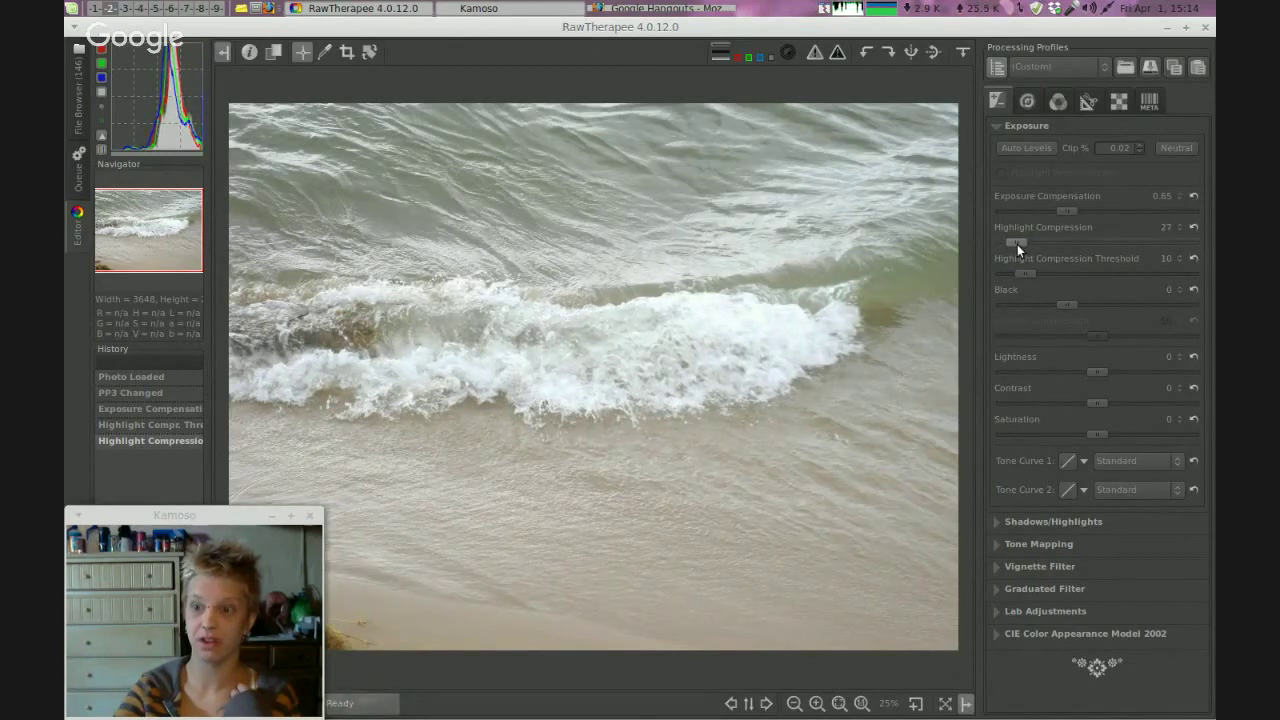
scroll(1018, 244, down, 2)
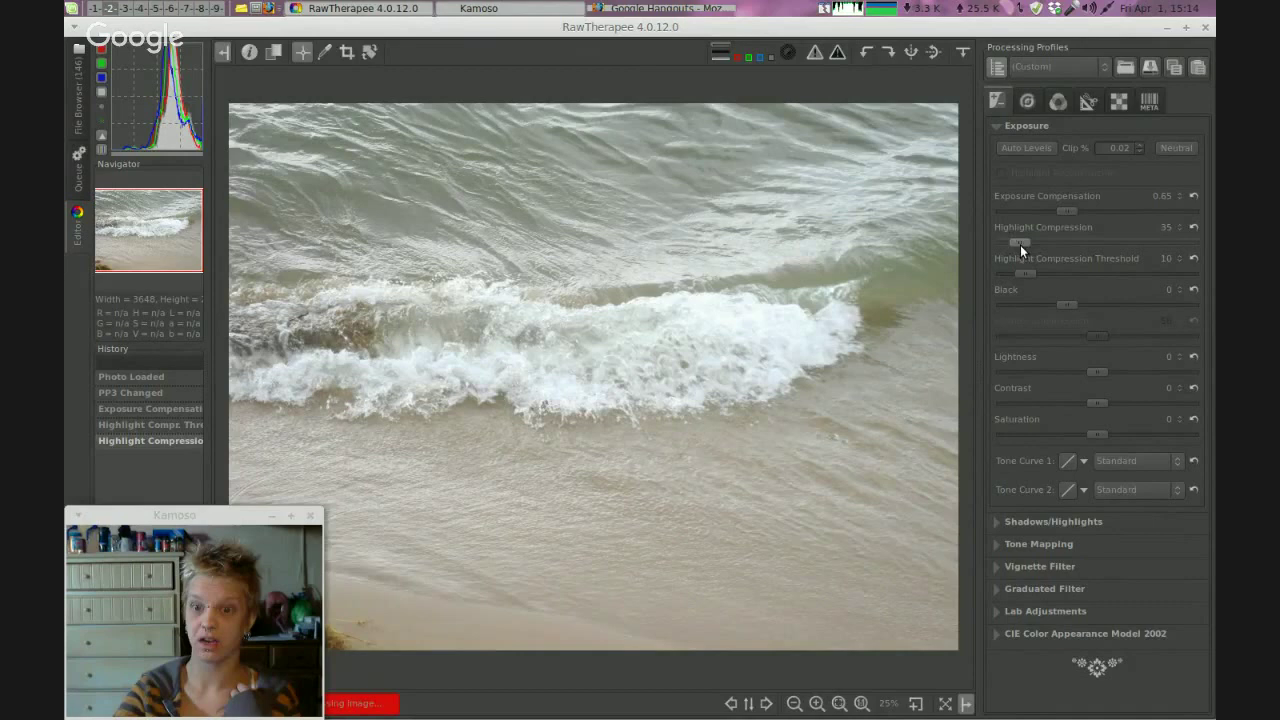
double_click(1167, 227)
text(5)
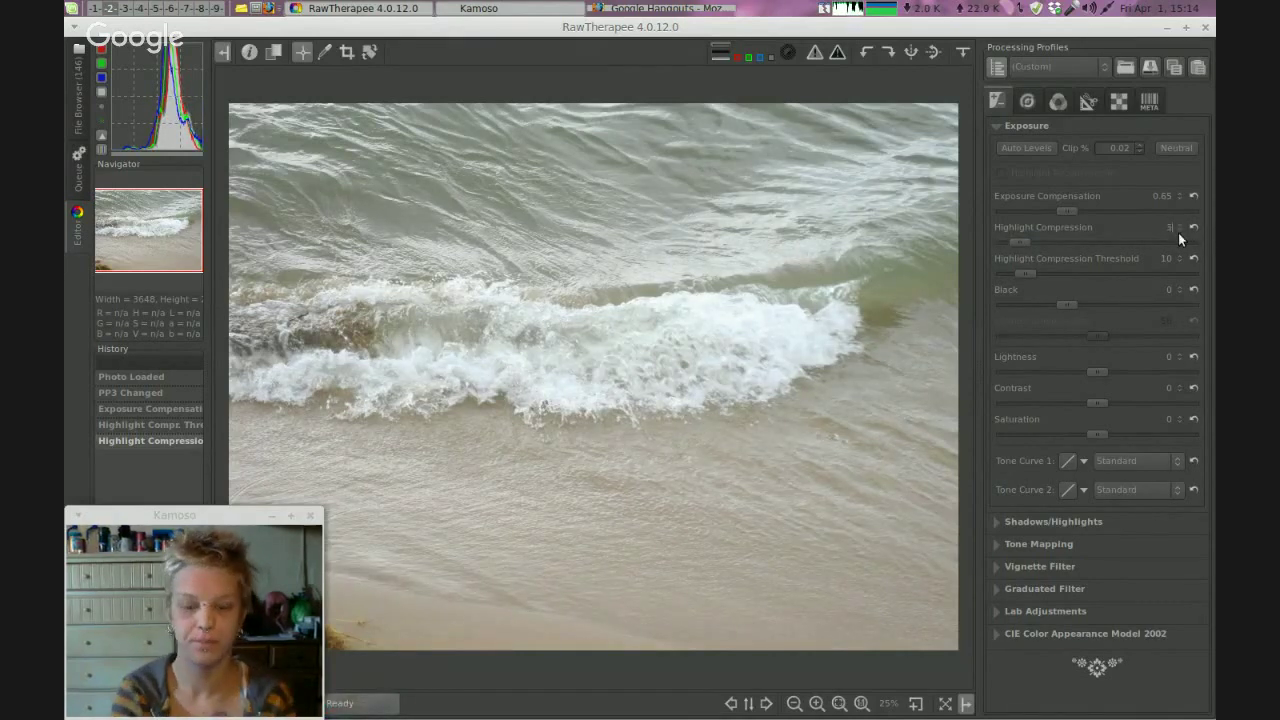
key(BackSpace)
text(36)
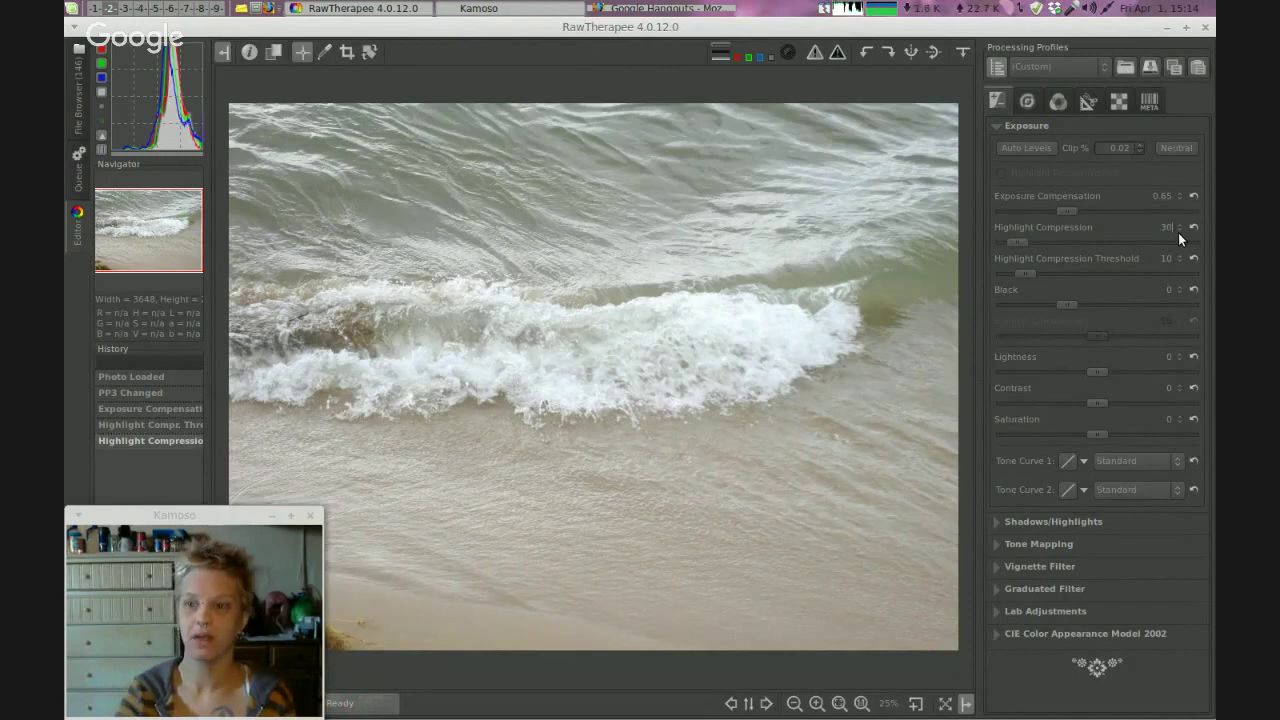
key(BackSpace)
text(25)
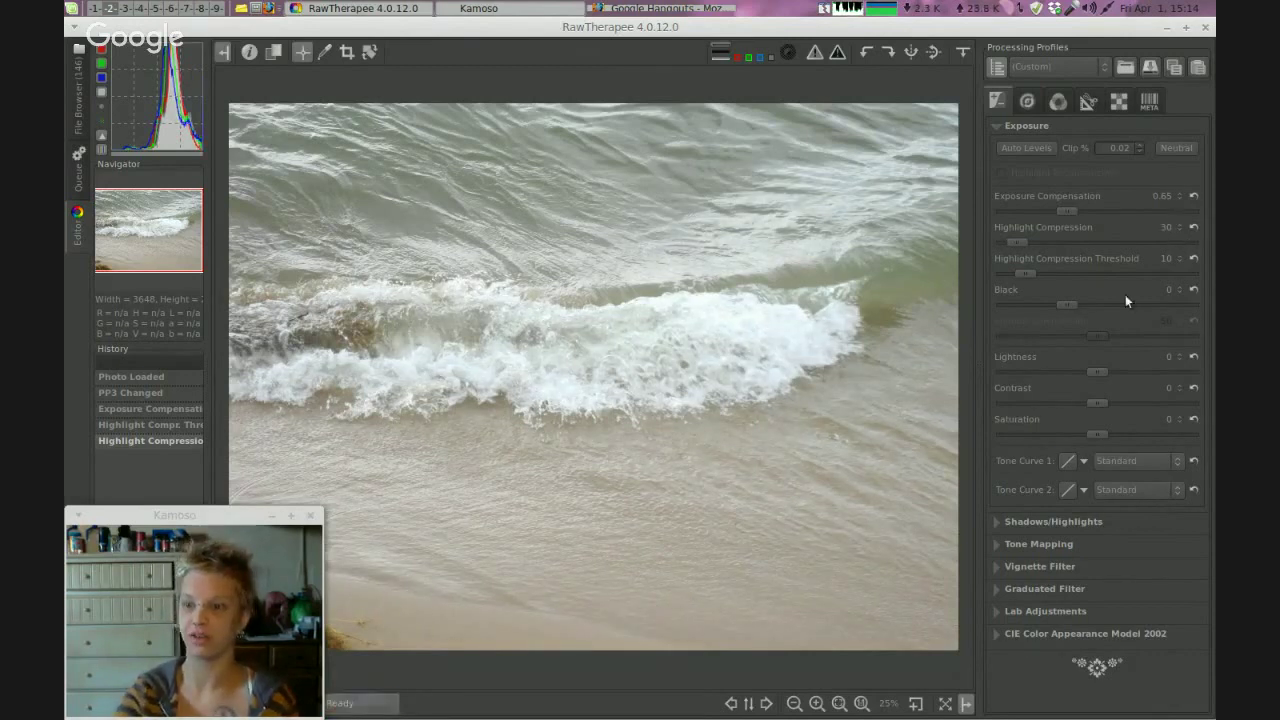
drag(1021, 274, 1012, 275)
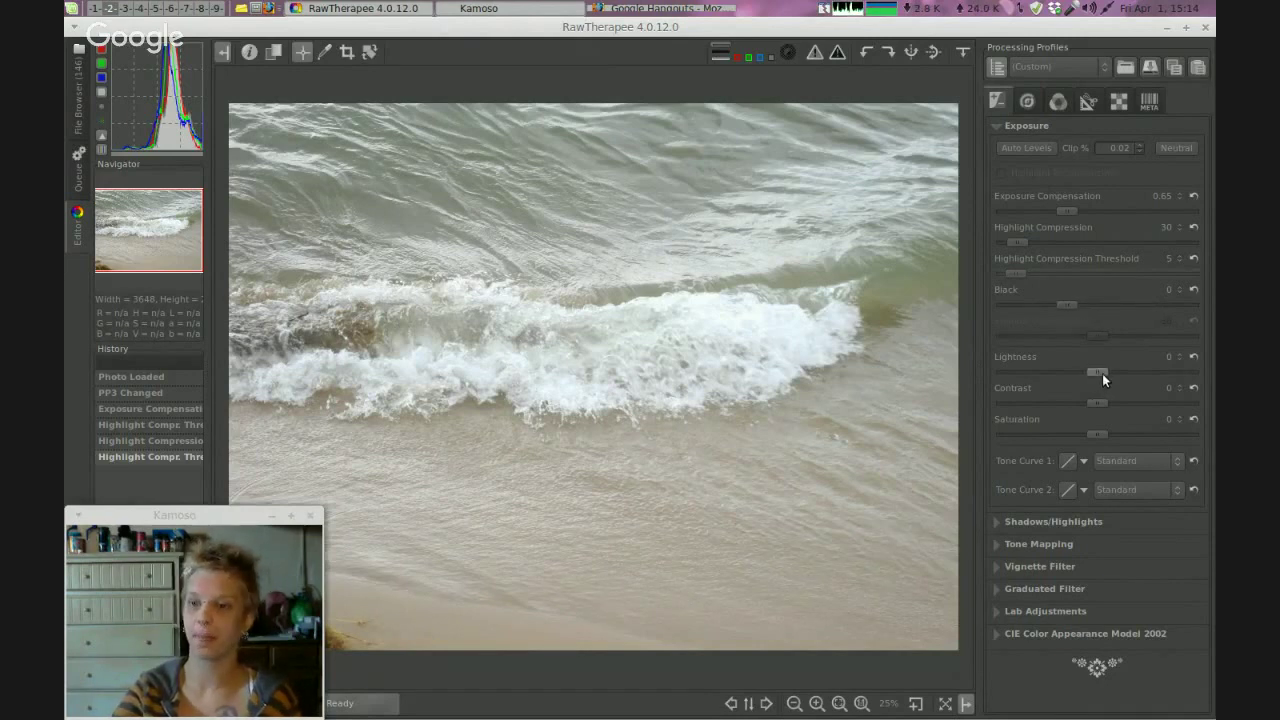
Enter a Contrast of 45 and lower Highlight Compression Threshold from 5 to 0.
click(1172, 388)
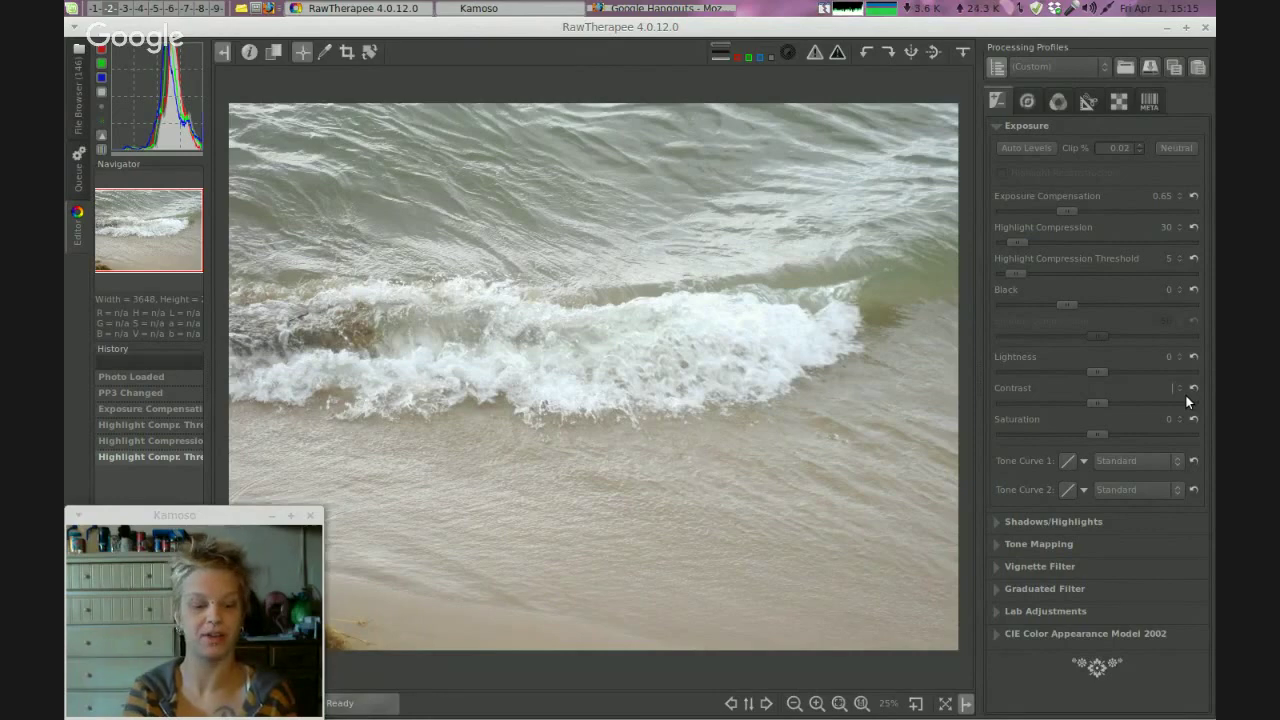
text(45)
key(Return)
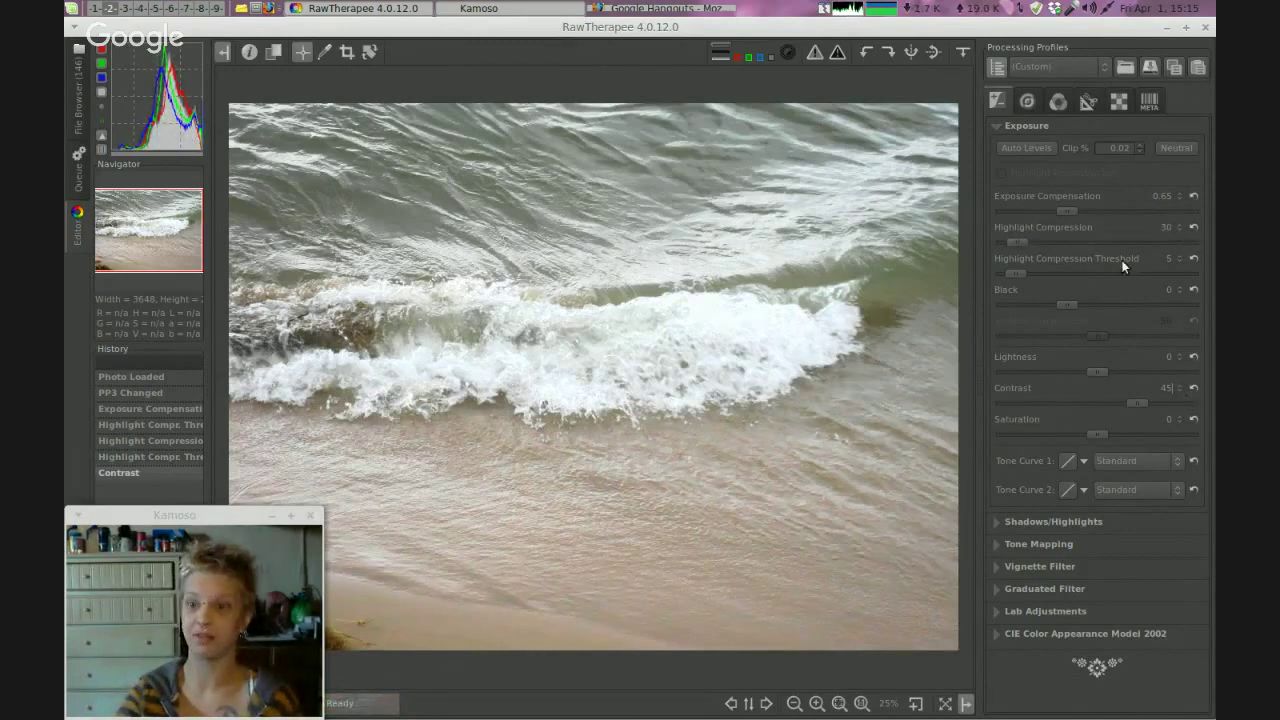
drag(1011, 274, 1000, 274)
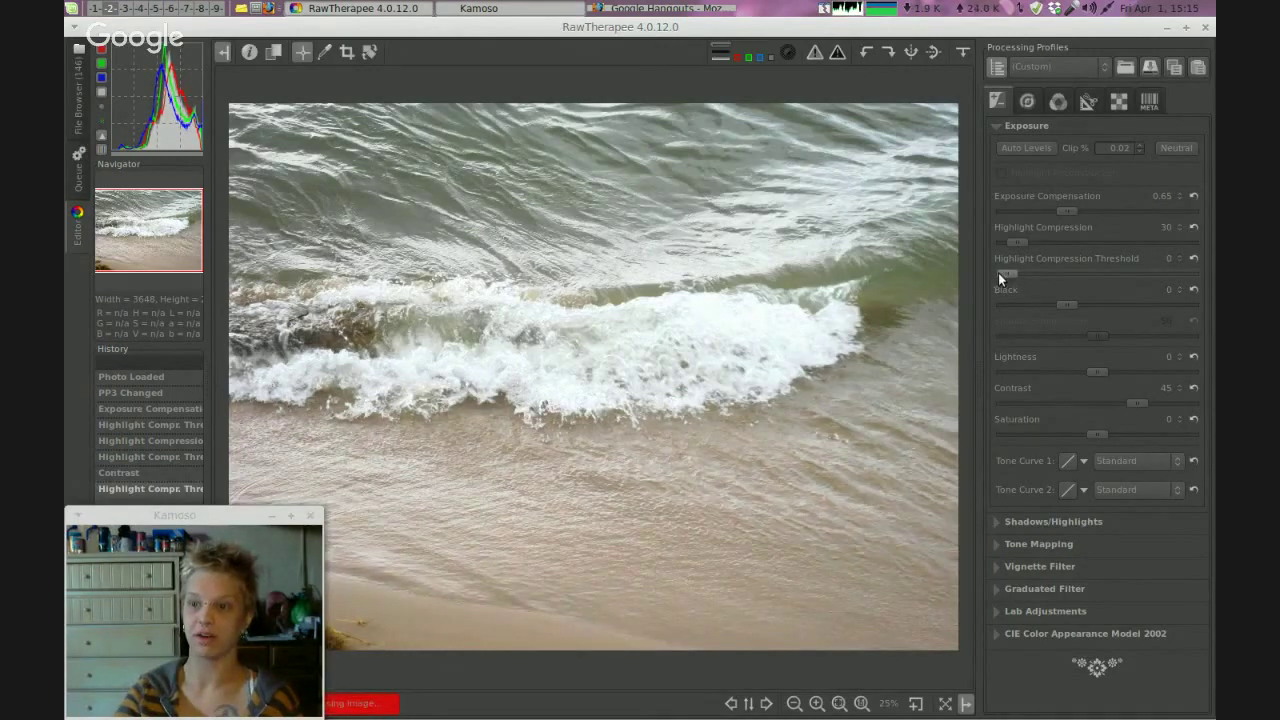
Clear and retype the Highlight Compression value, aiming for 45.
double_click(1170, 227)
key(BackSpace)
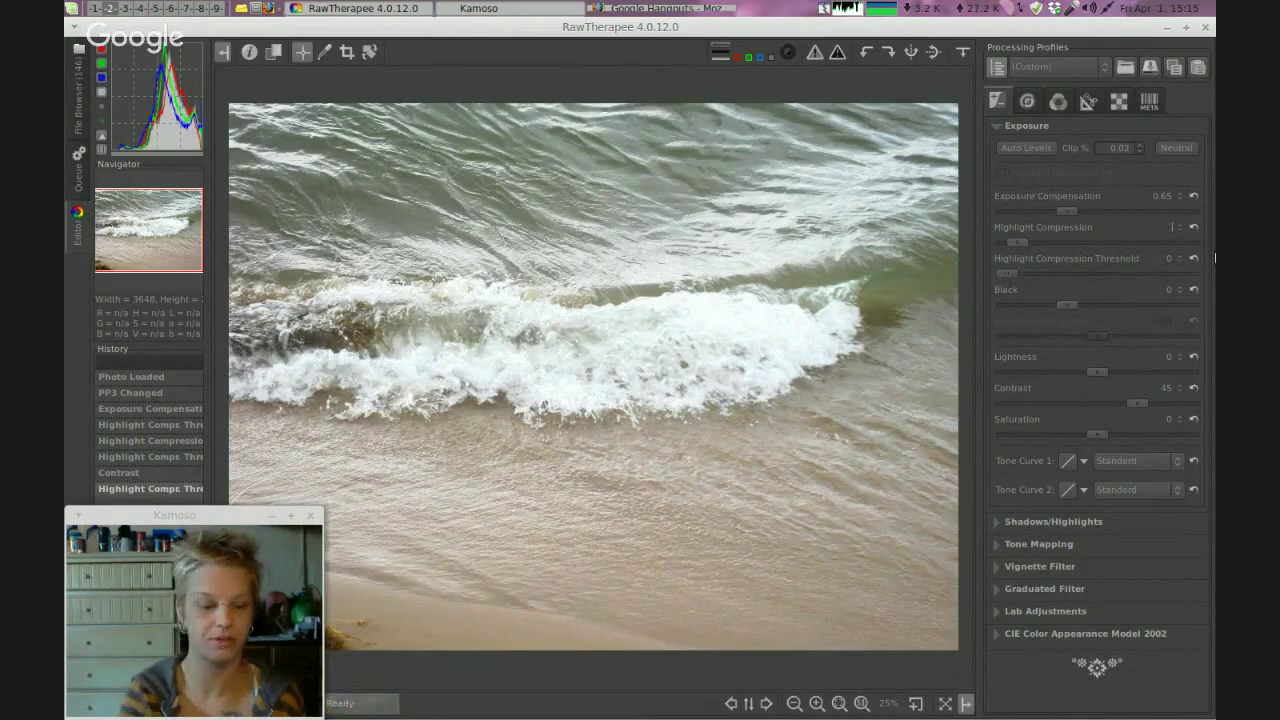
text(25)
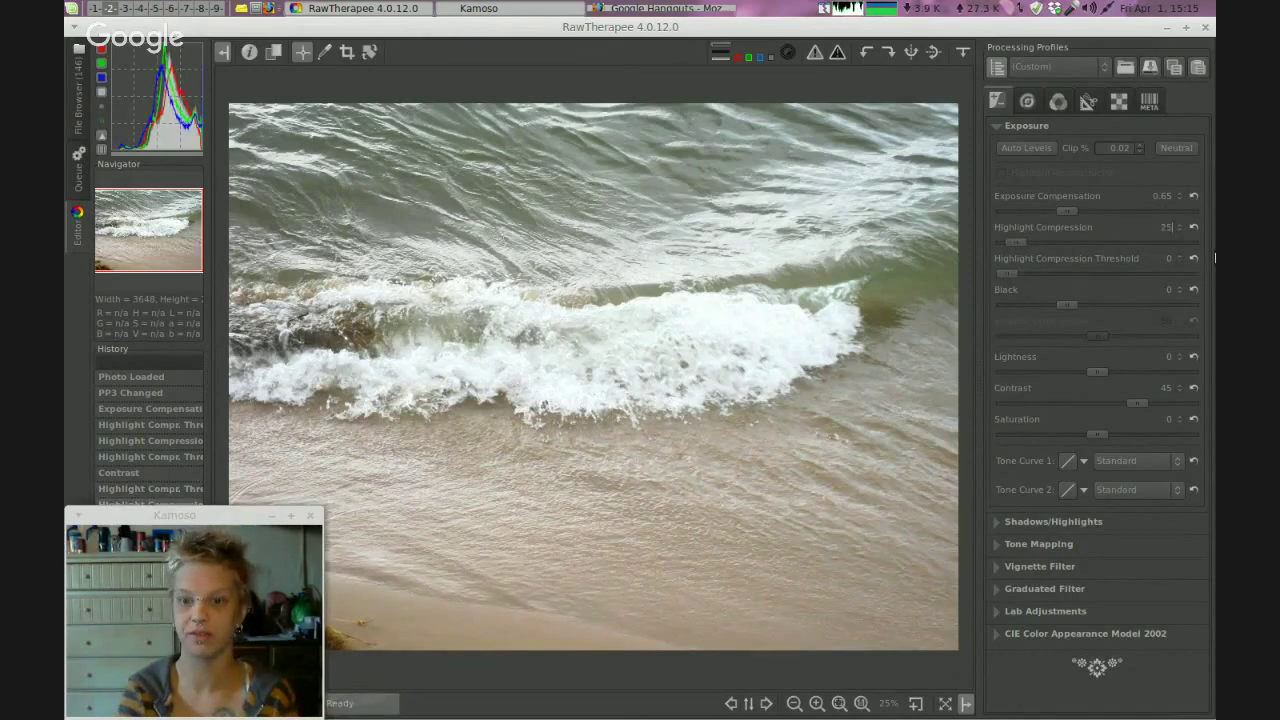
key(BackSpace)
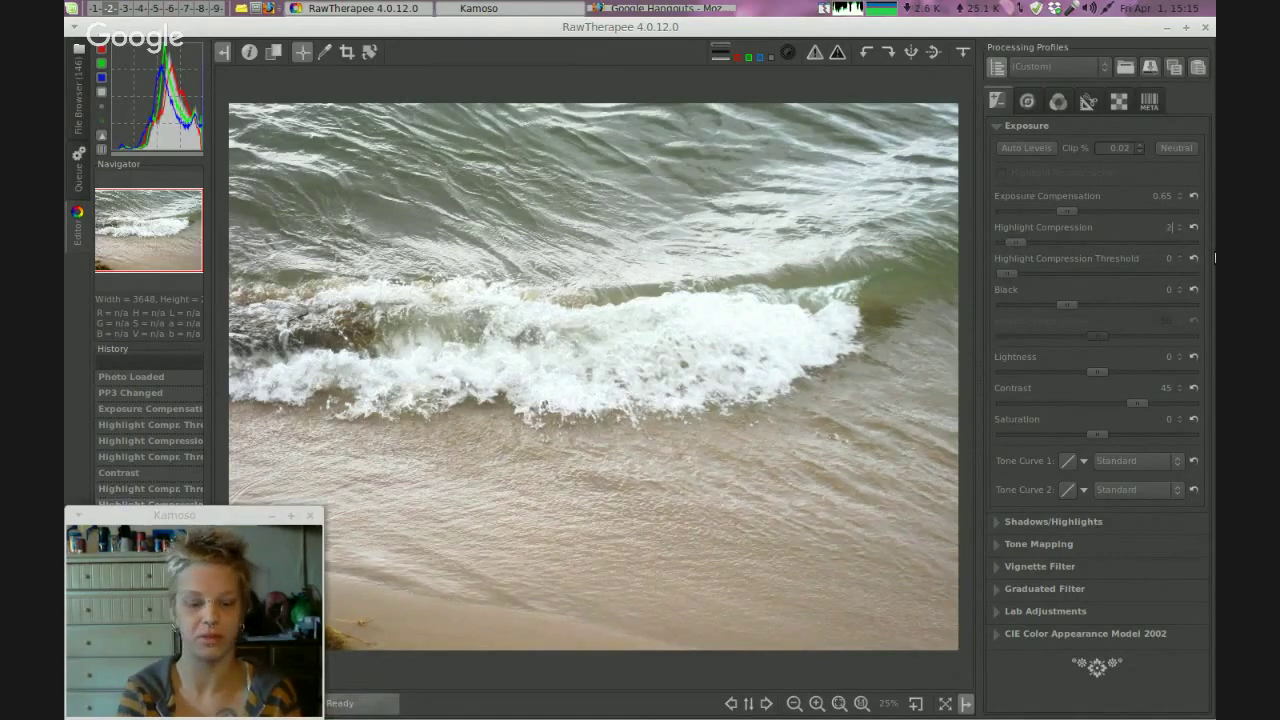
text(0)
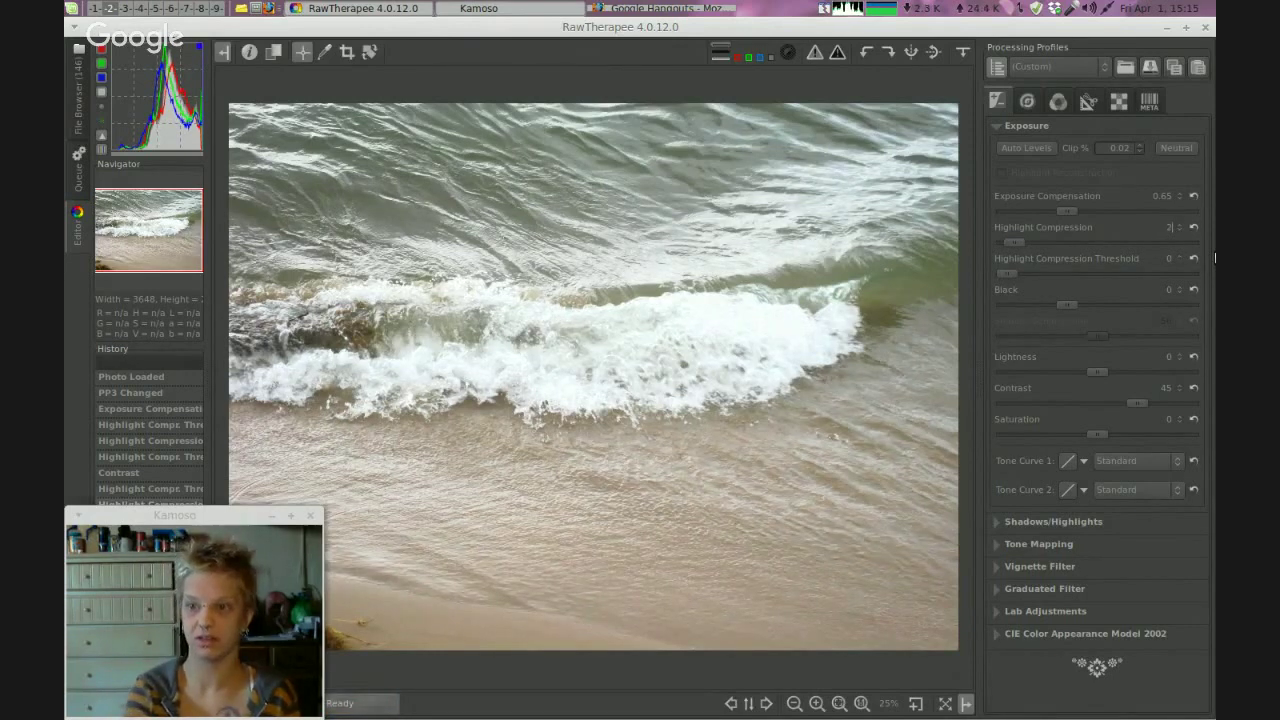
text(35)
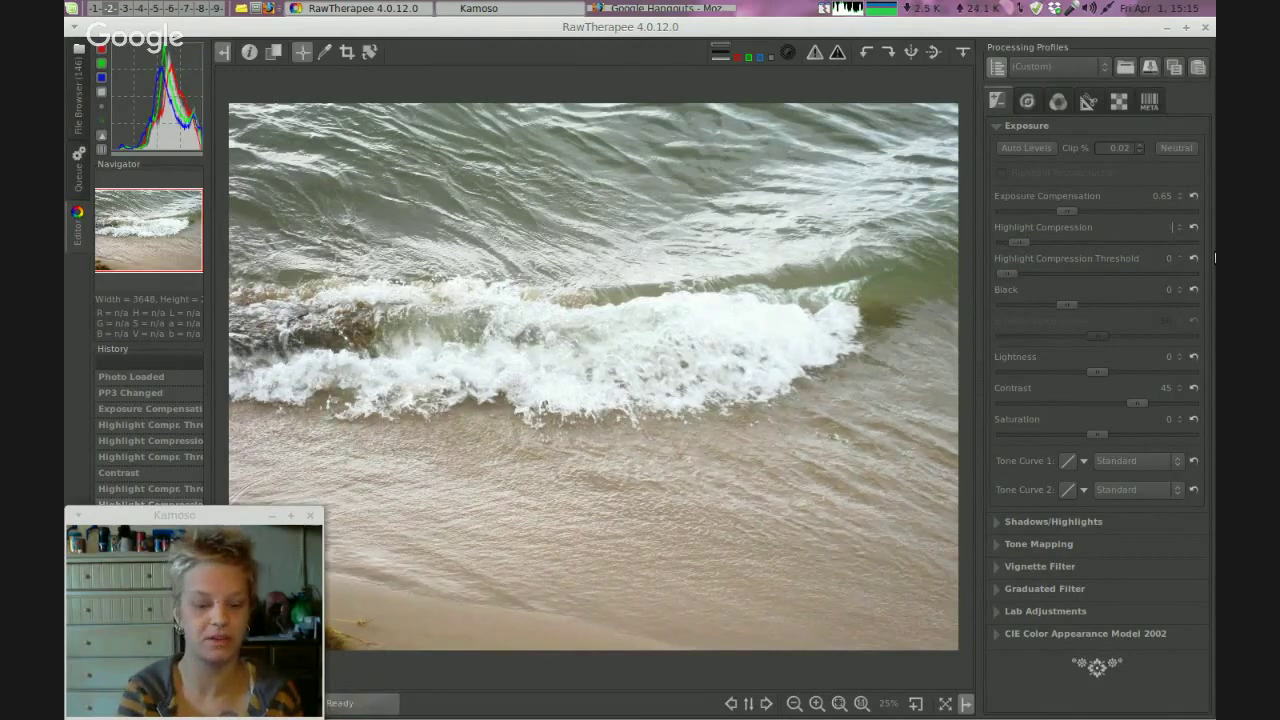
text(40)
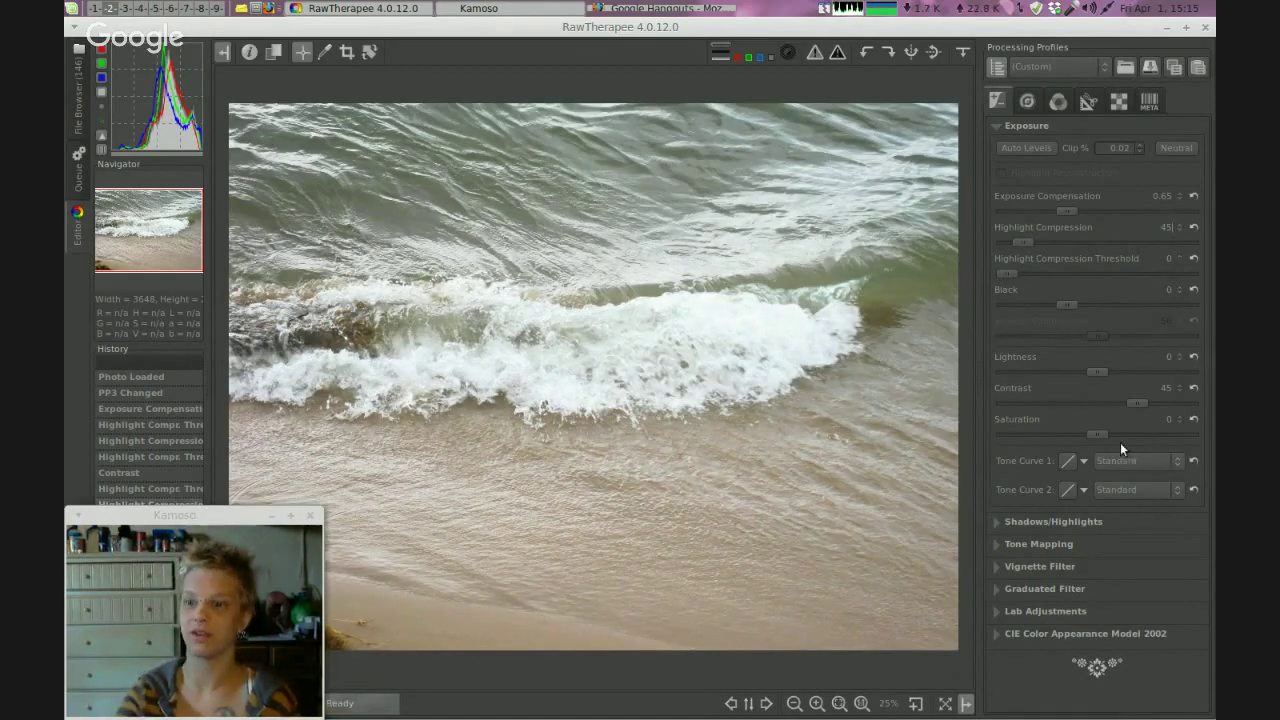
Raise Saturation to 20, briefly try Lightness at 6, then reset Lightness to 0.
drag(1100, 435, 1122, 436)
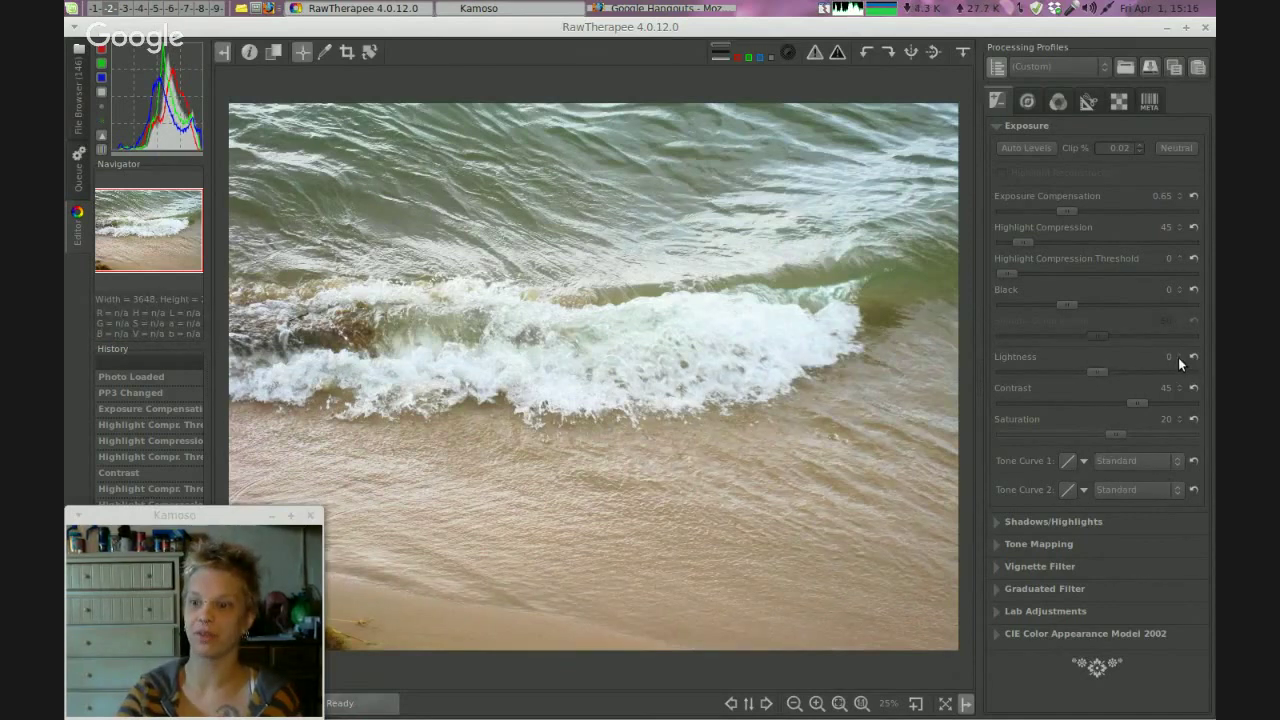
drag(1099, 372, 1105, 372)
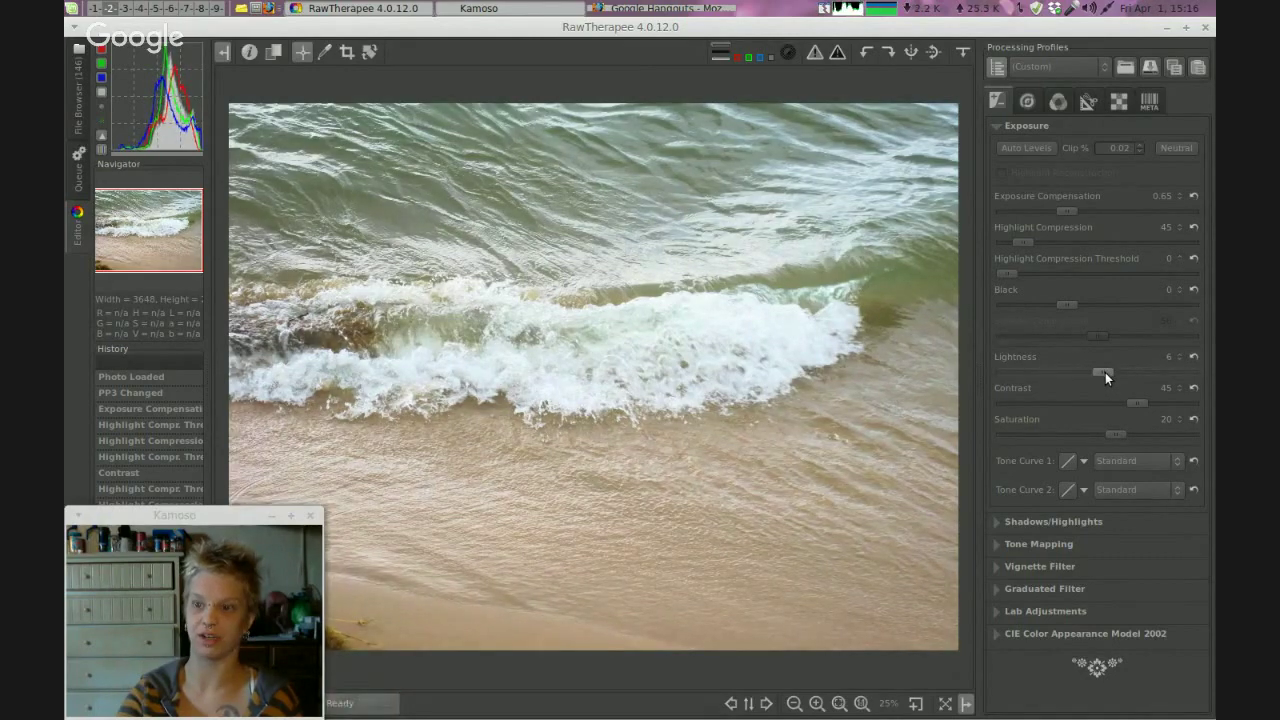
click(1194, 357)
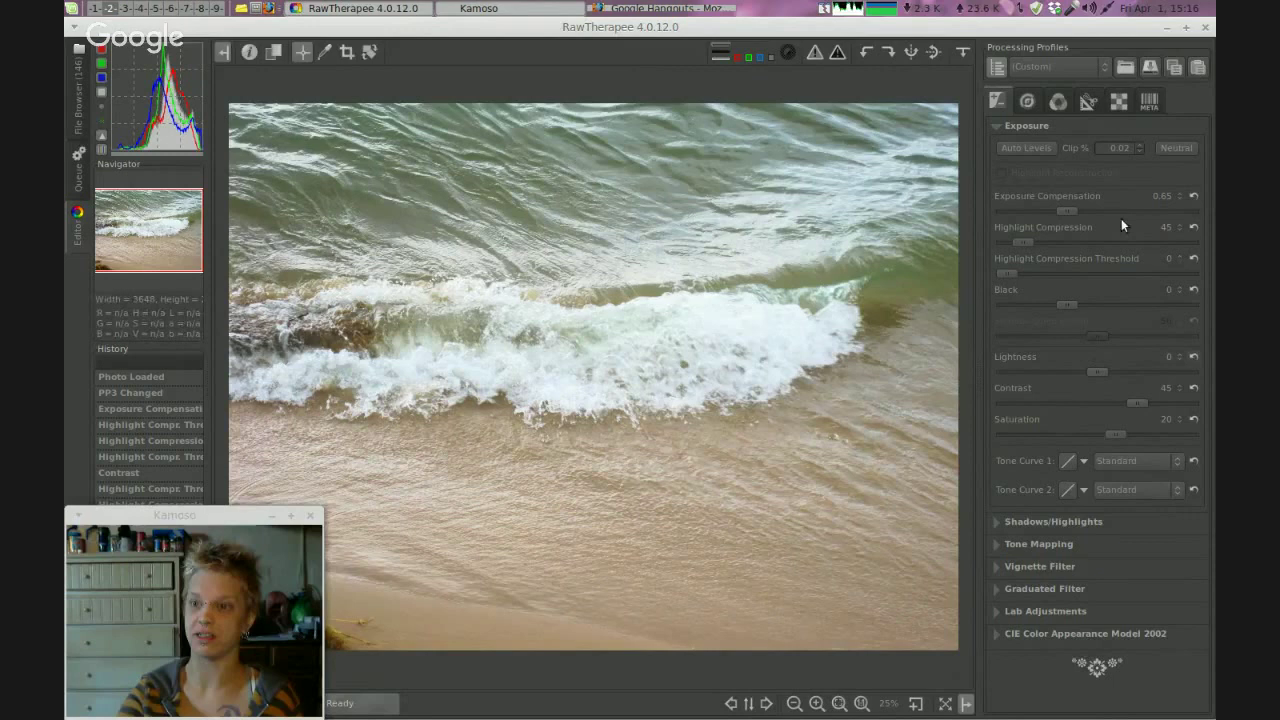
Set the Black level to 350 and lower Shadow Compression from 50 to 10.
click(1180, 289)
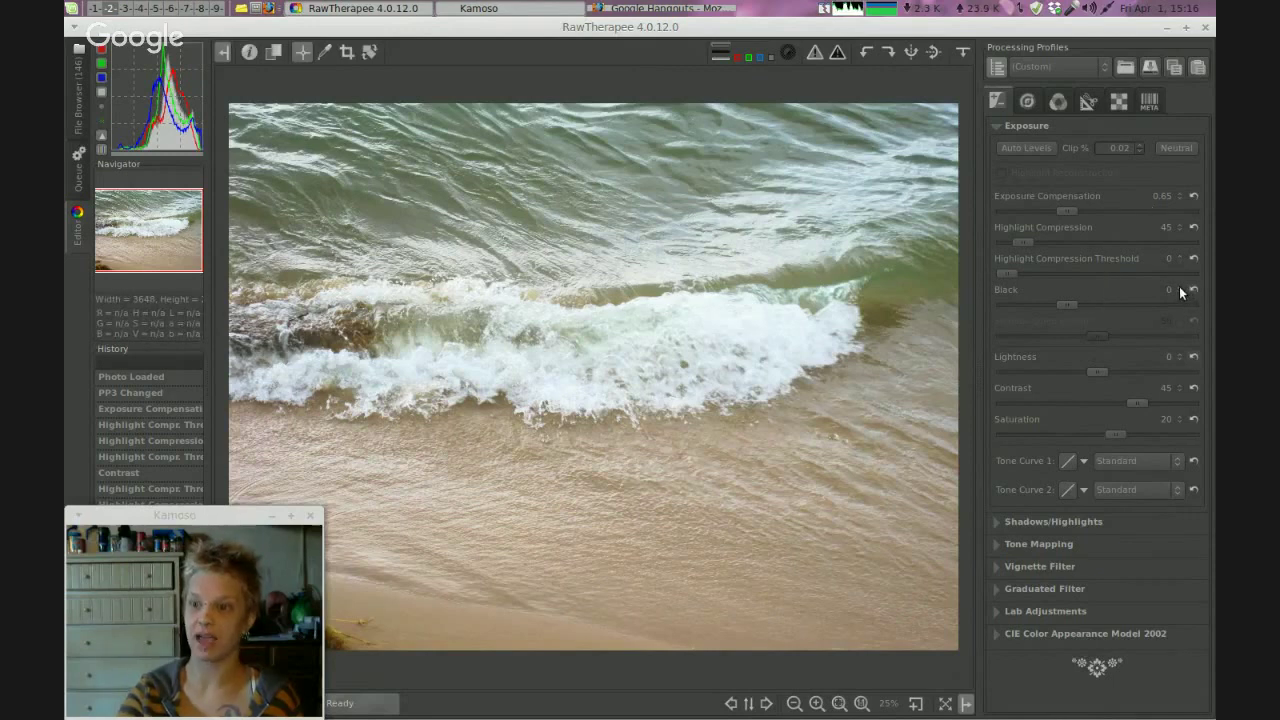
click(1180, 289)
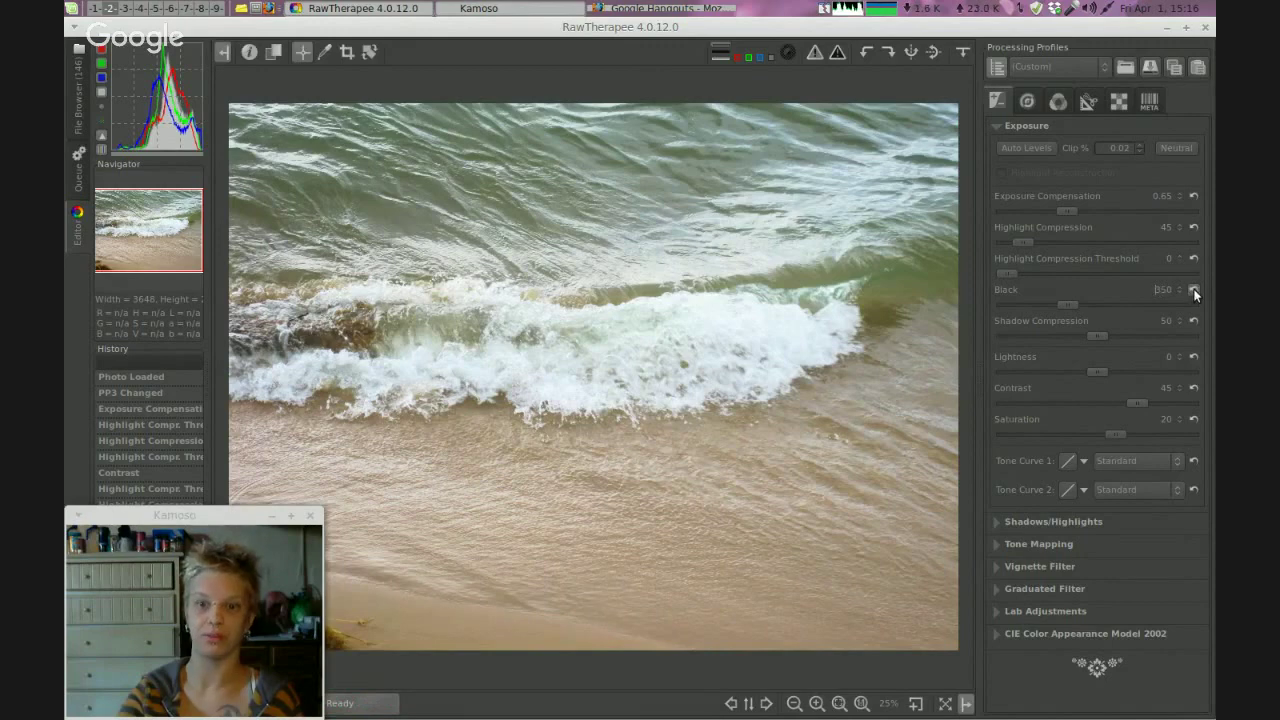
click(1193, 290)
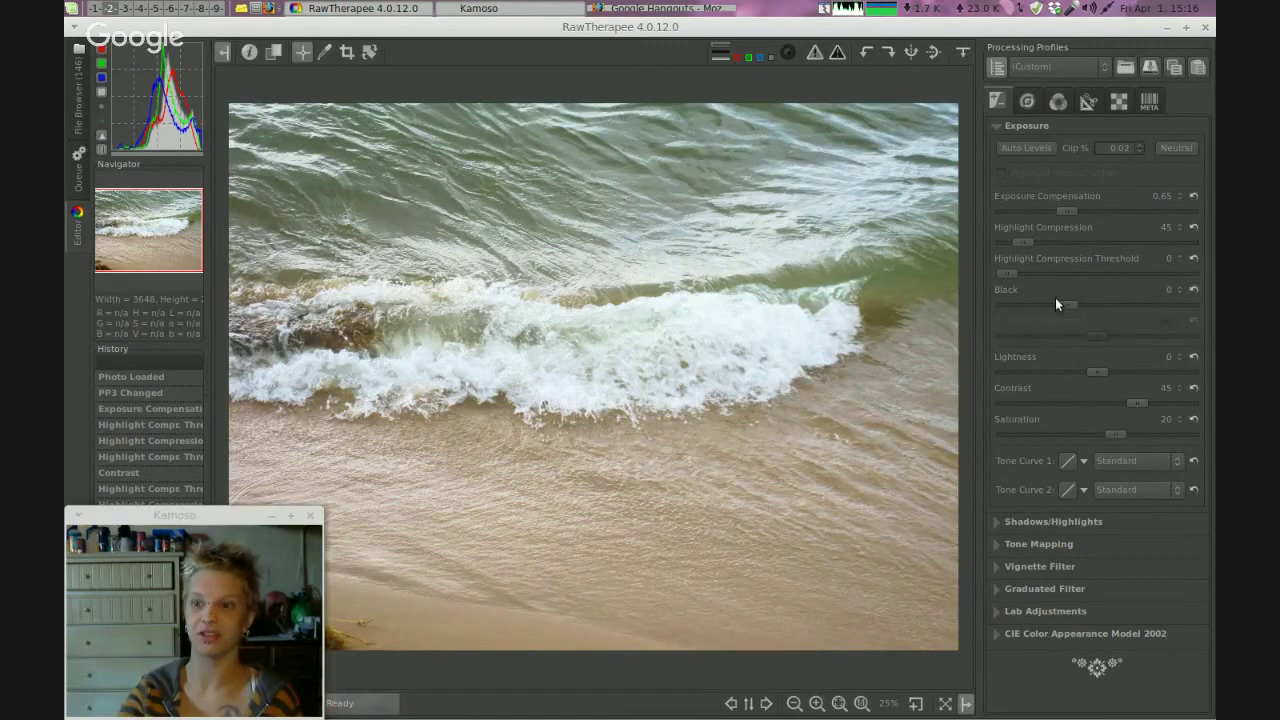
drag(1062, 304, 1157, 309)
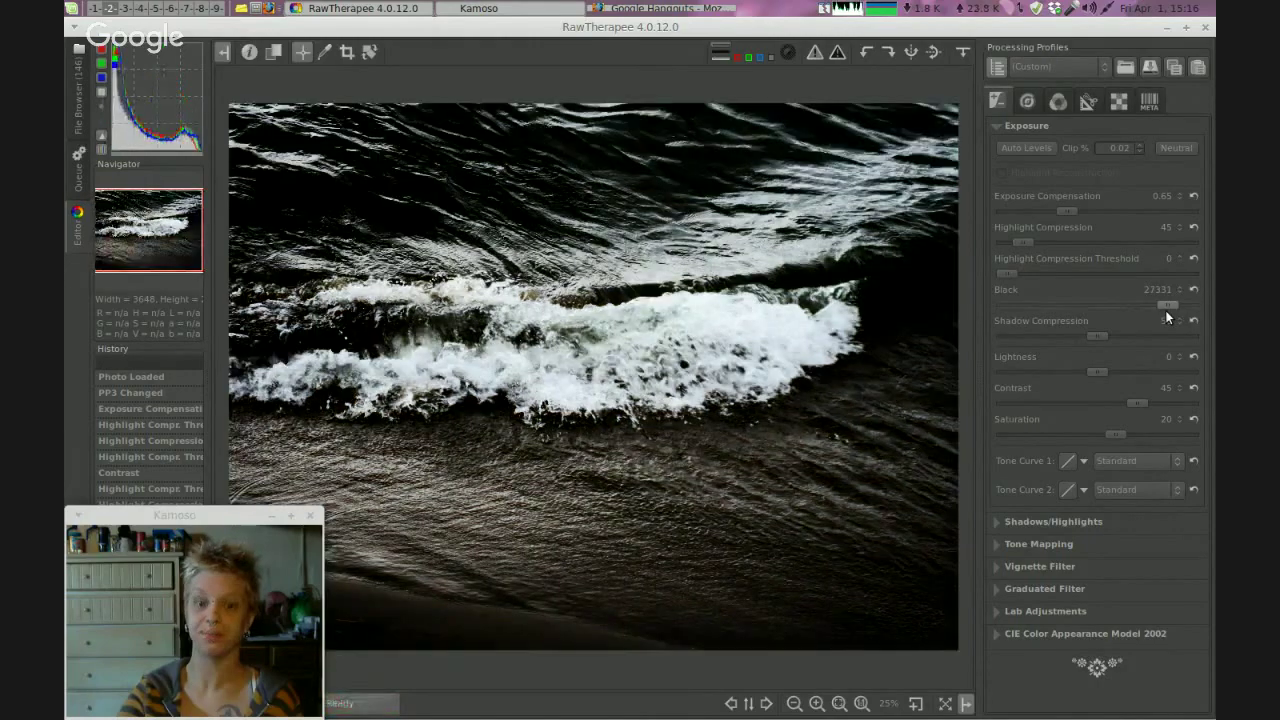
drag(1165, 312, 1121, 316)
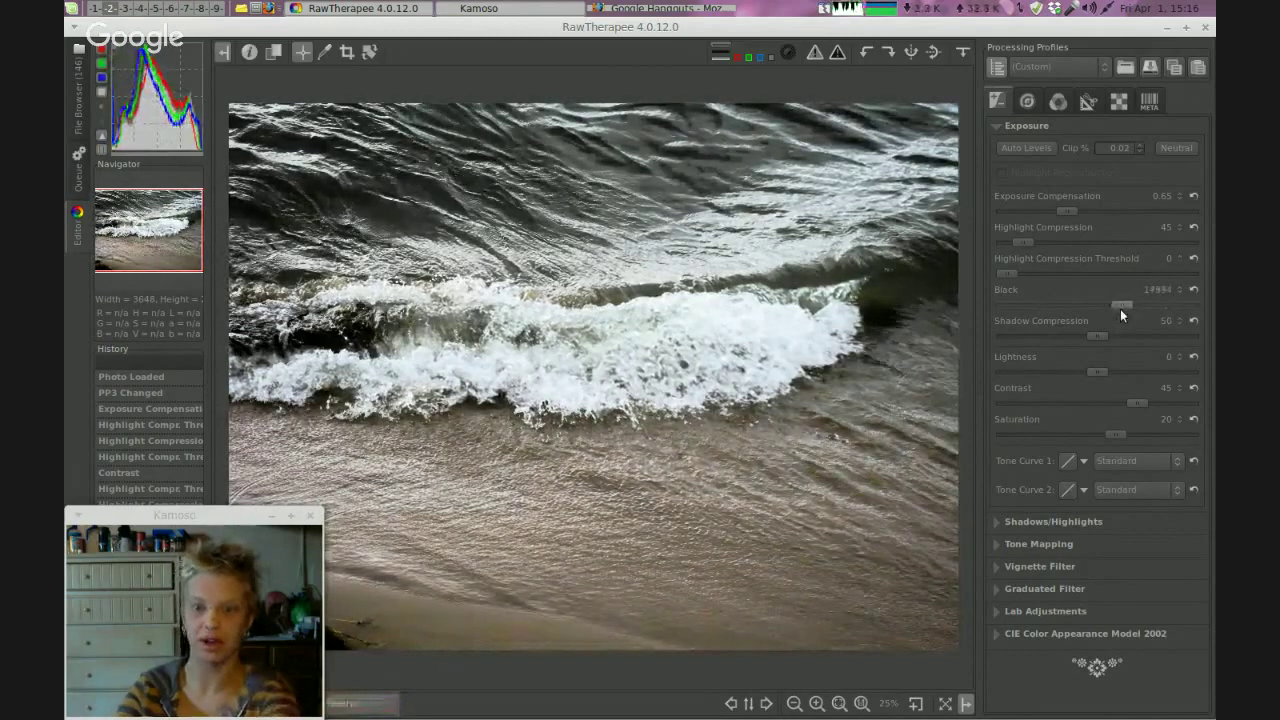
drag(1120, 310, 1070, 305)
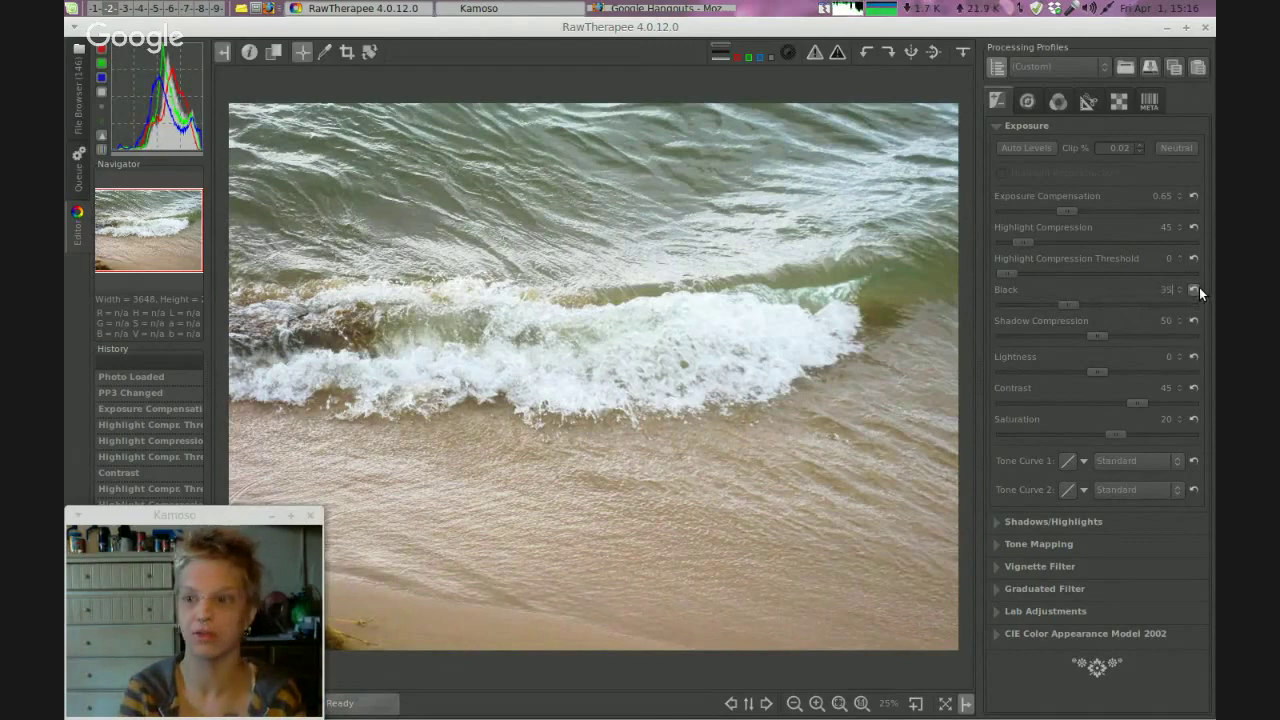
key(BackSpace)
text(50)
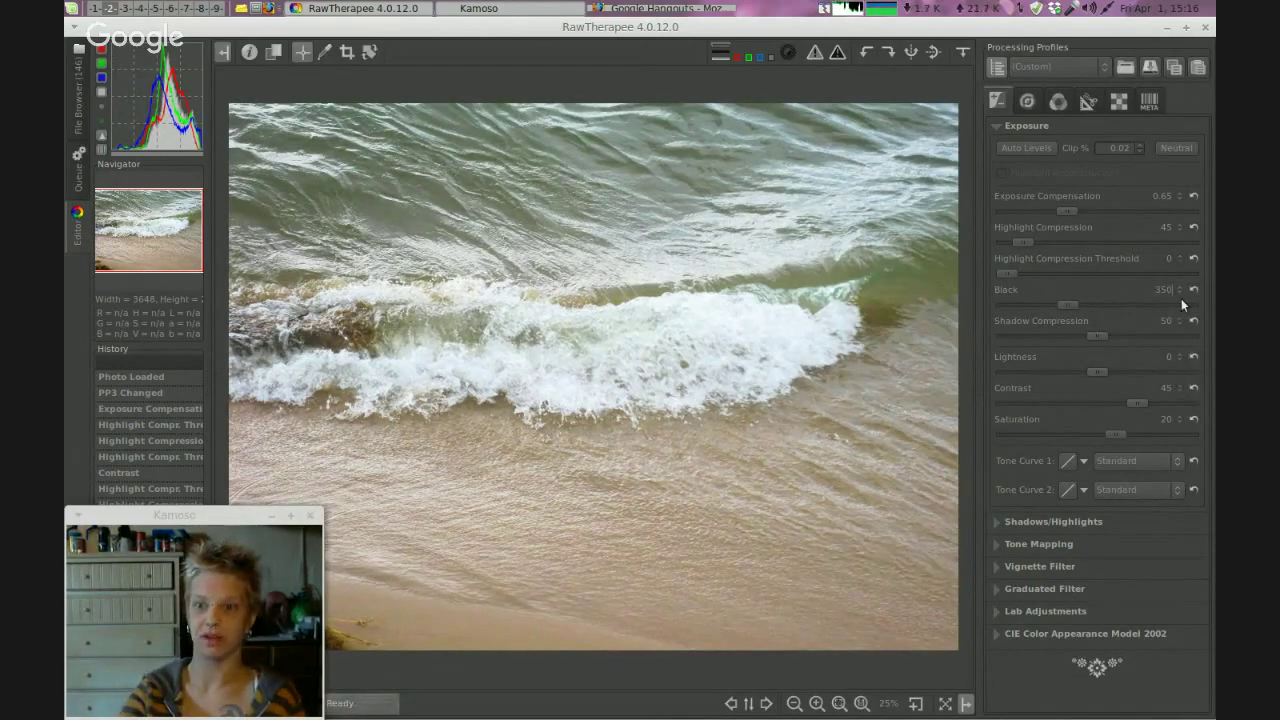
click(1193, 289)
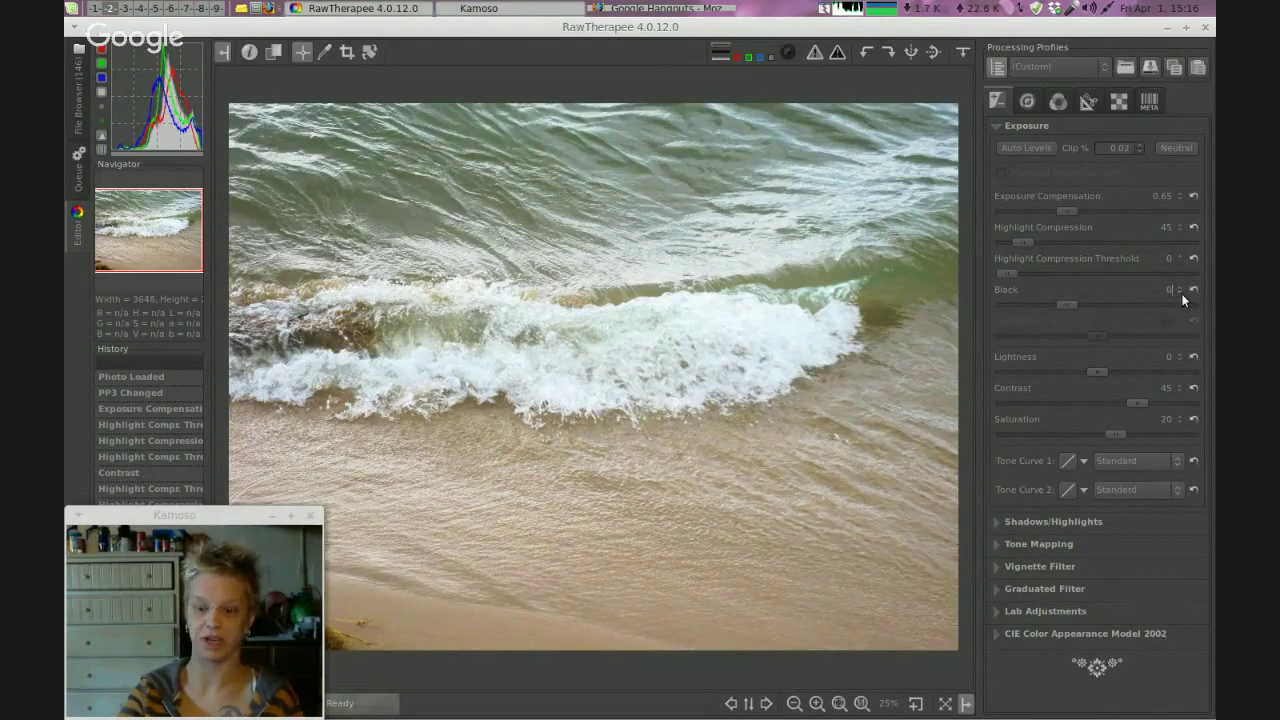
text(0)
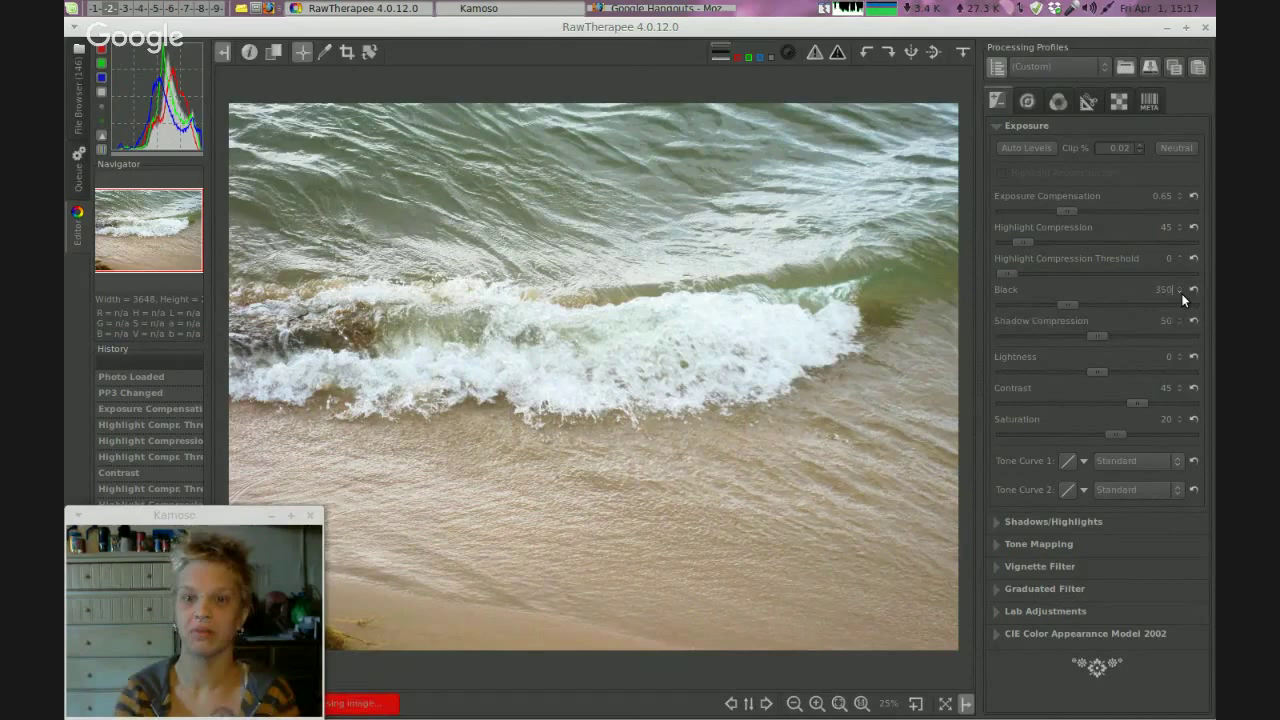
drag(1090, 337, 1017, 333)
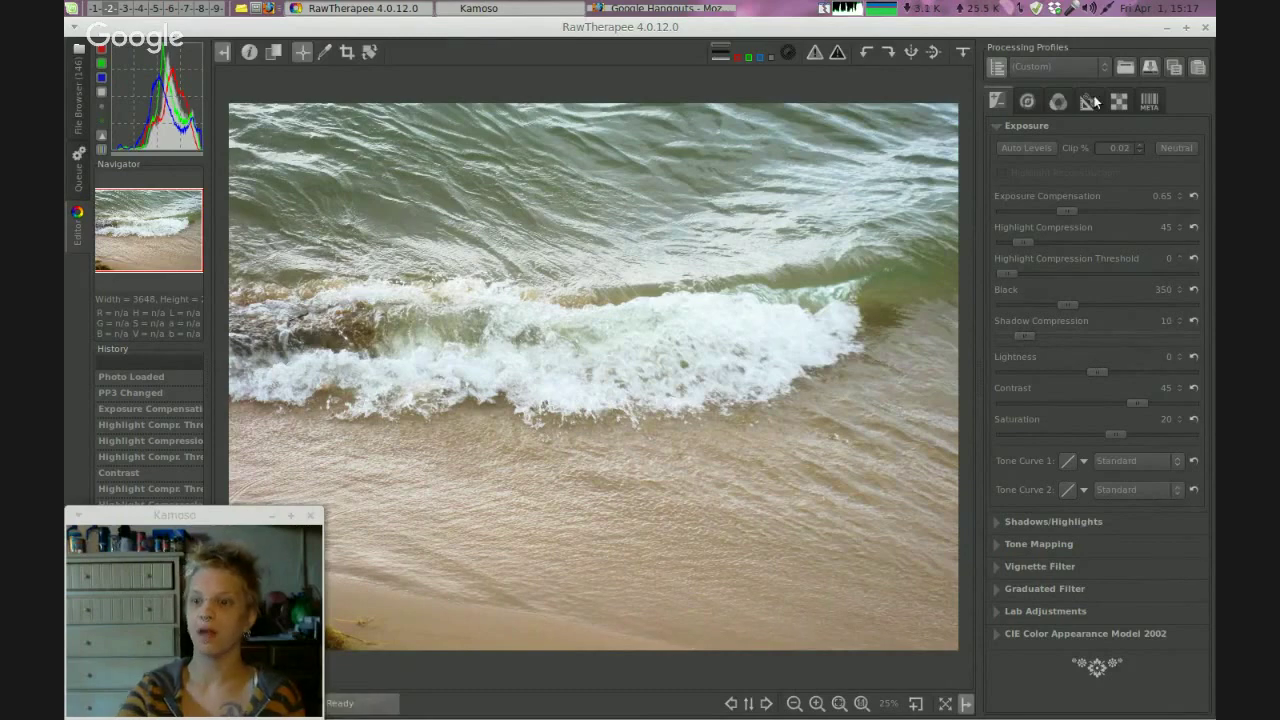
Raise the unsharp-mask Sharpening Amount to 220 in the Detail tab, then go to Color.
click(1027, 101)
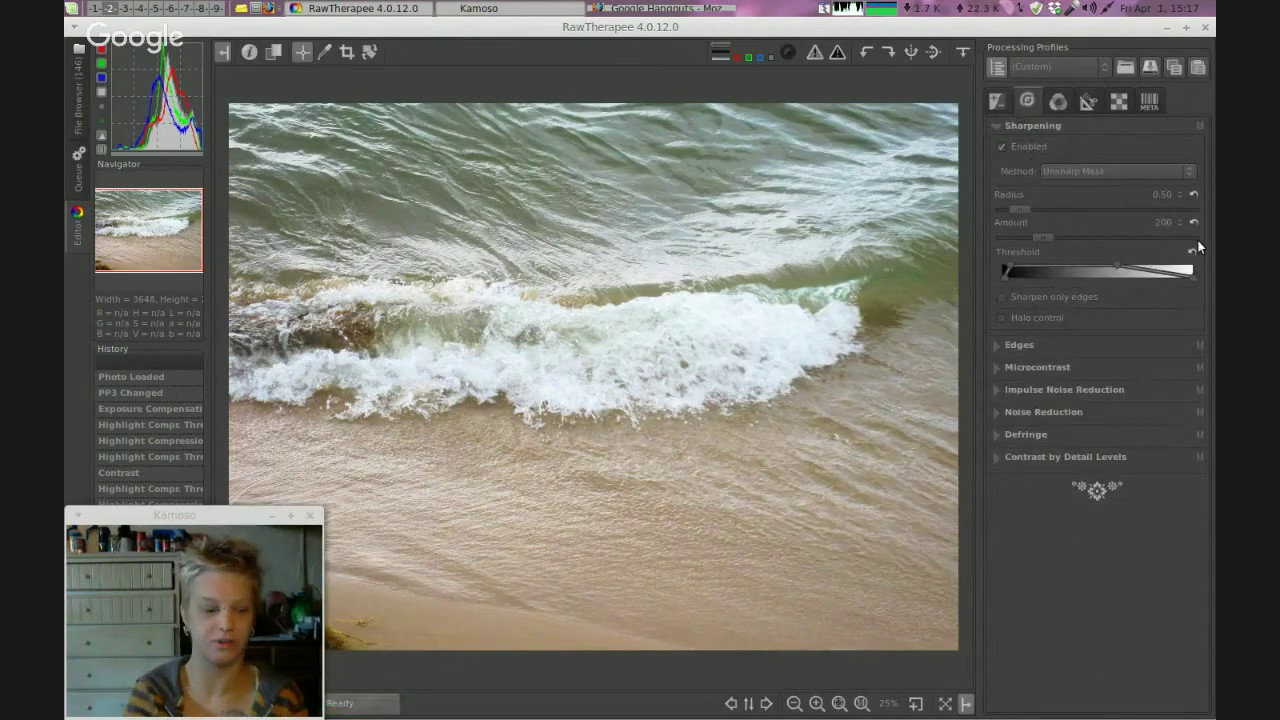
key(Up)
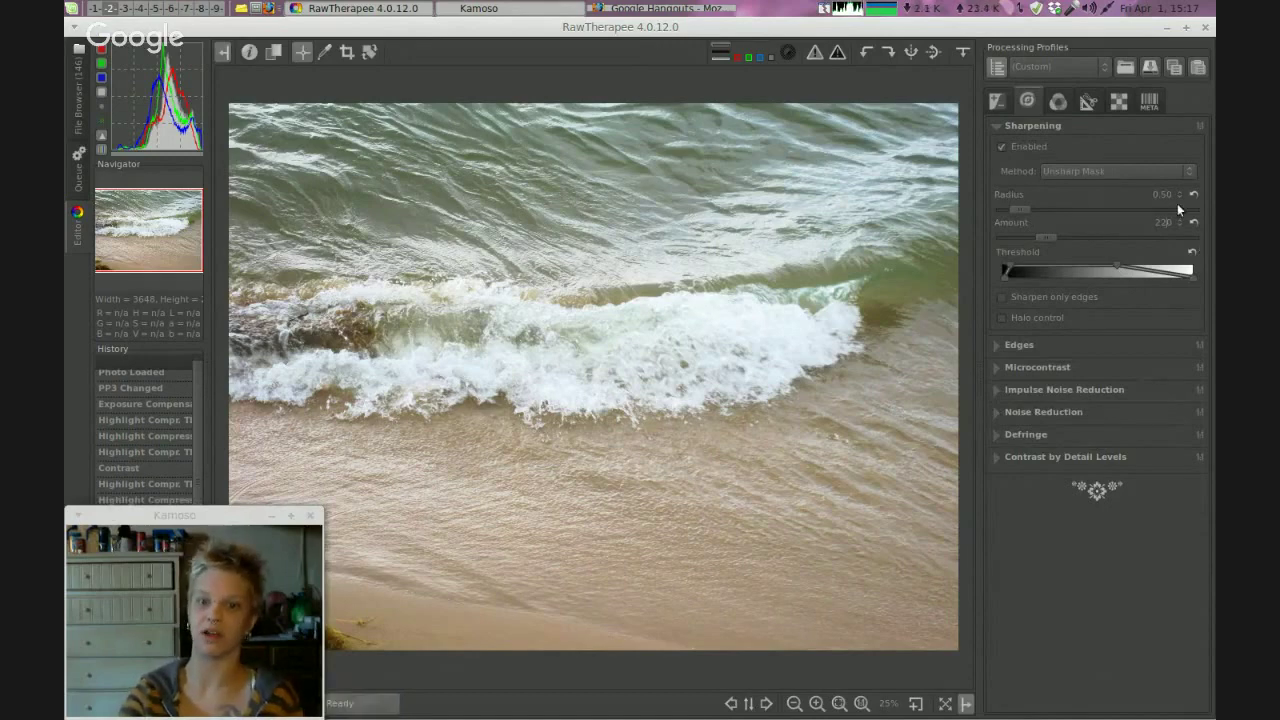
click(1057, 103)
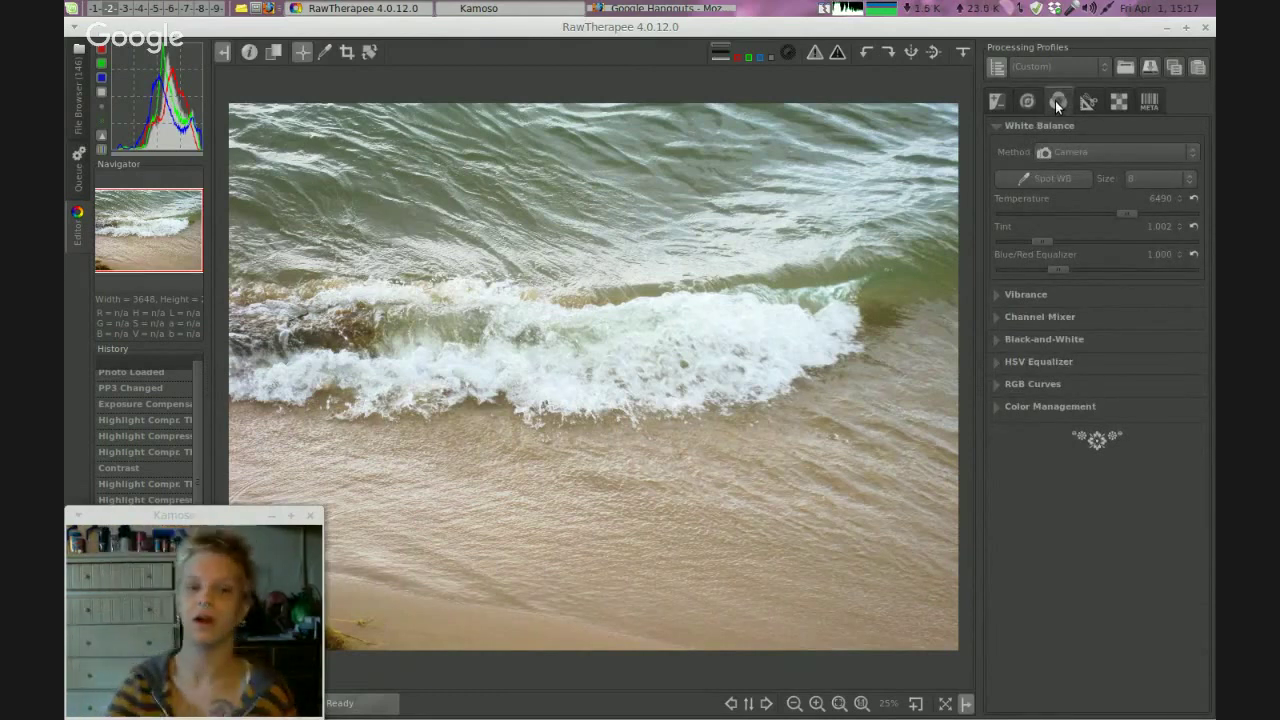
Switch white balance to a custom temperature, trying 6800 and 6700 before settling on 6600.
click(1194, 198)
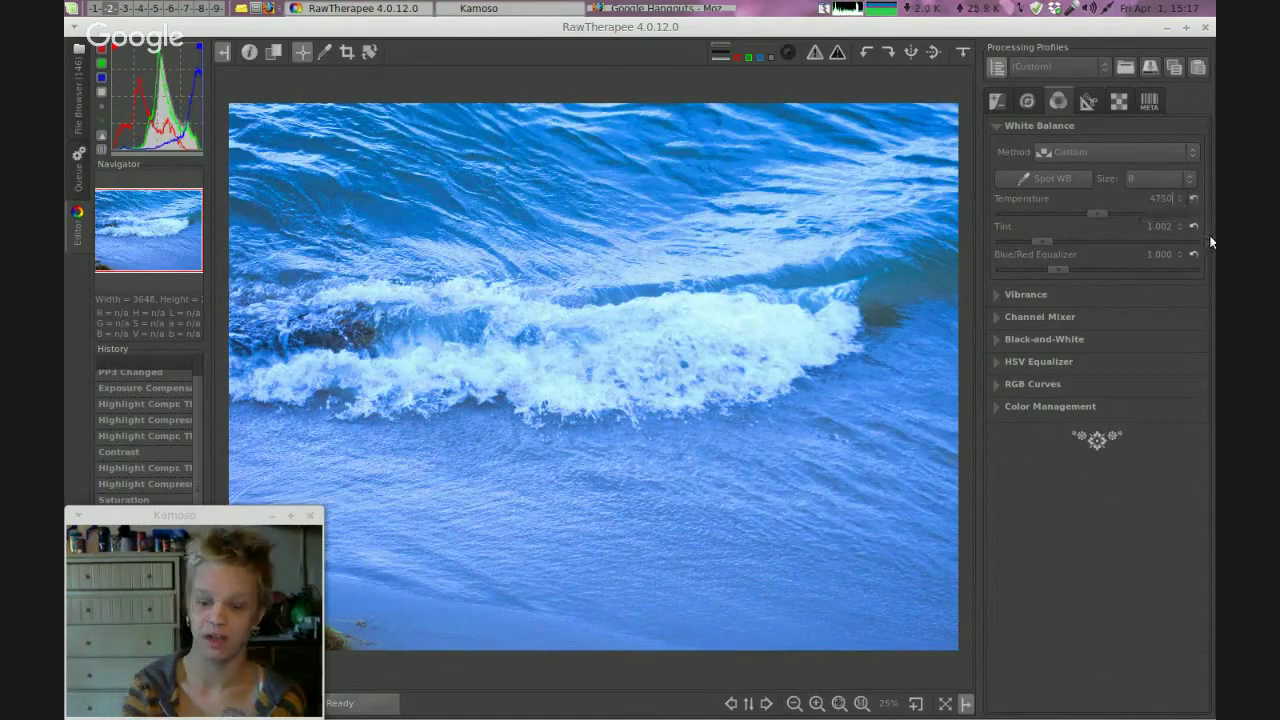
key(BackSpace)
key(BackSpace)
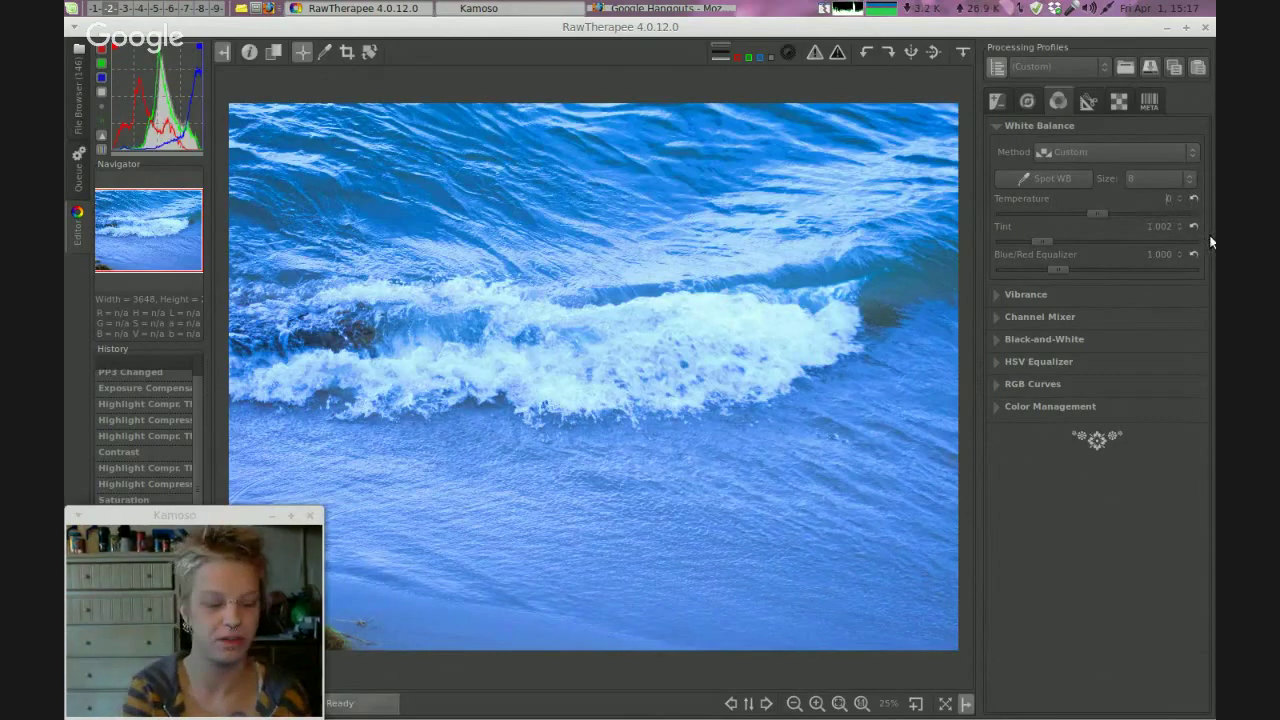
key(Return)
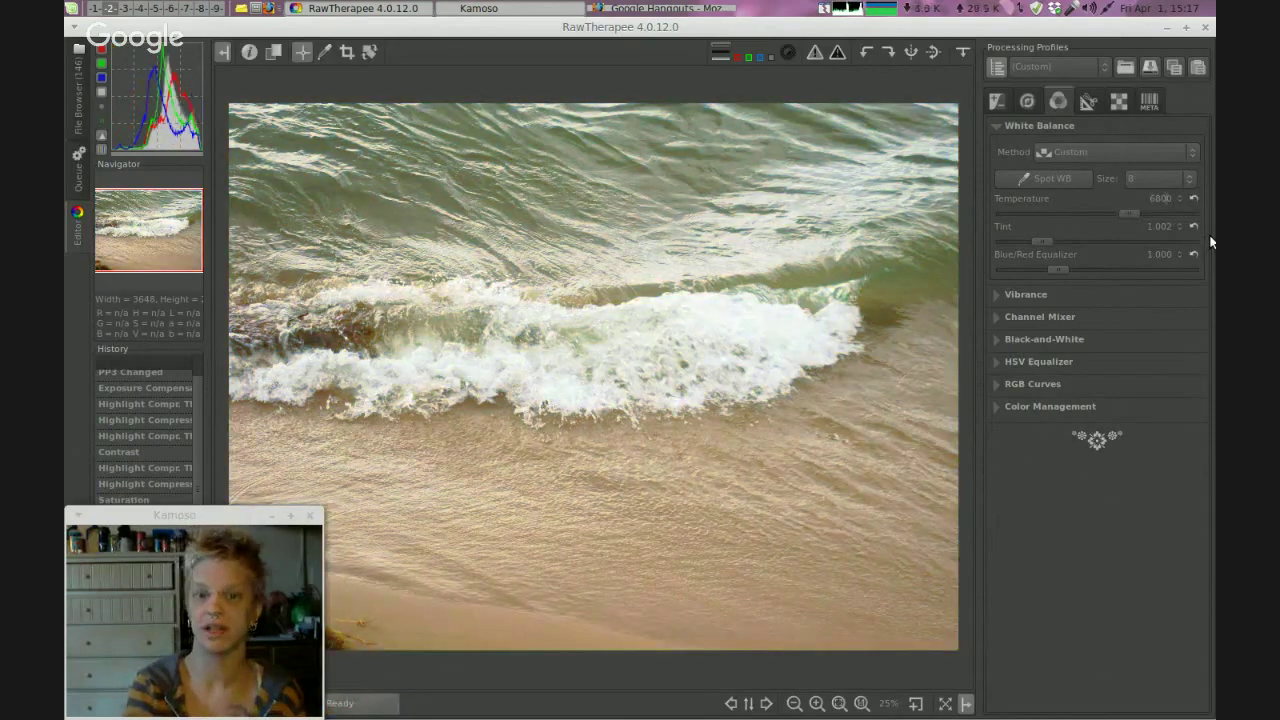
key(BackSpace)
key(BackSpace)
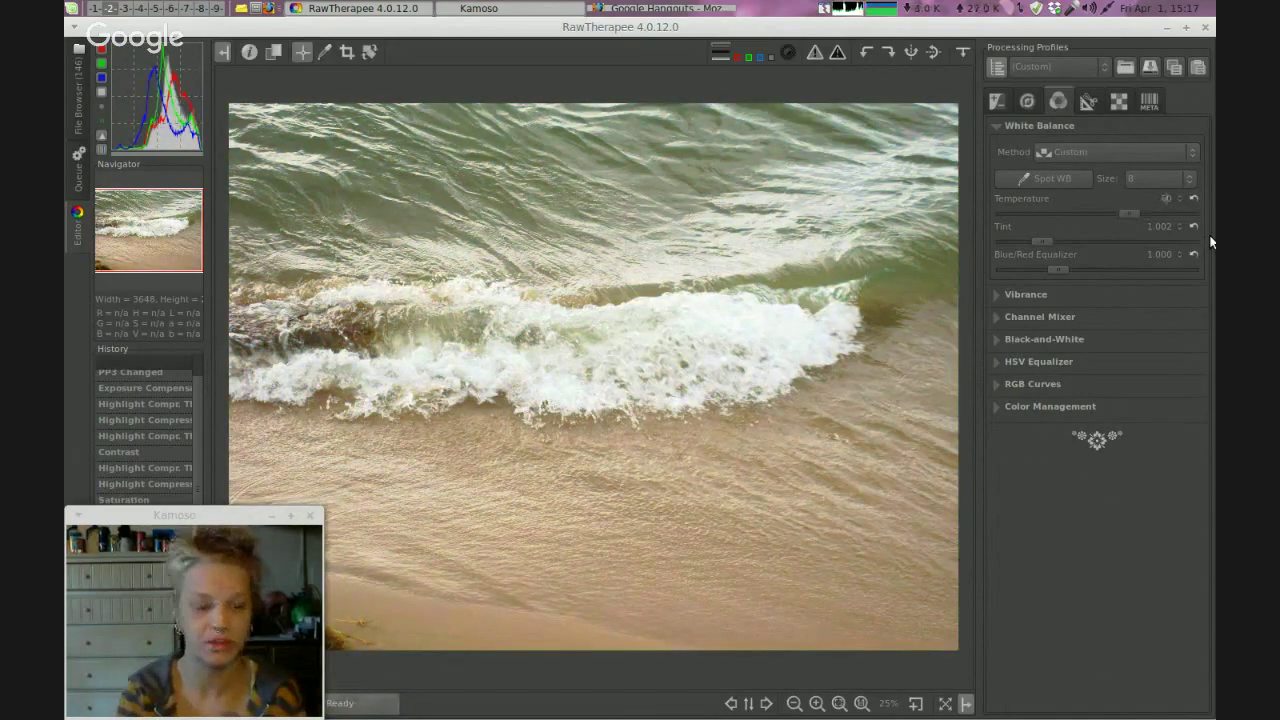
text(6800)
key(Return)
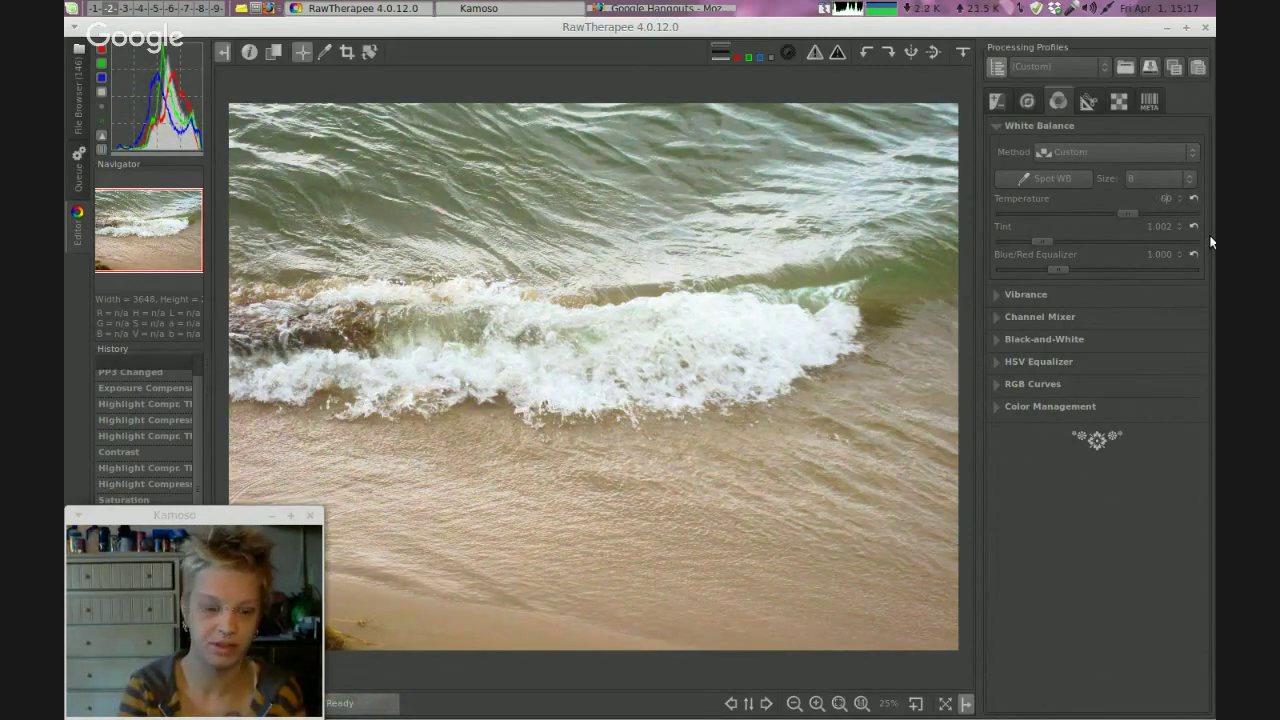
text(6700)
key(Return)
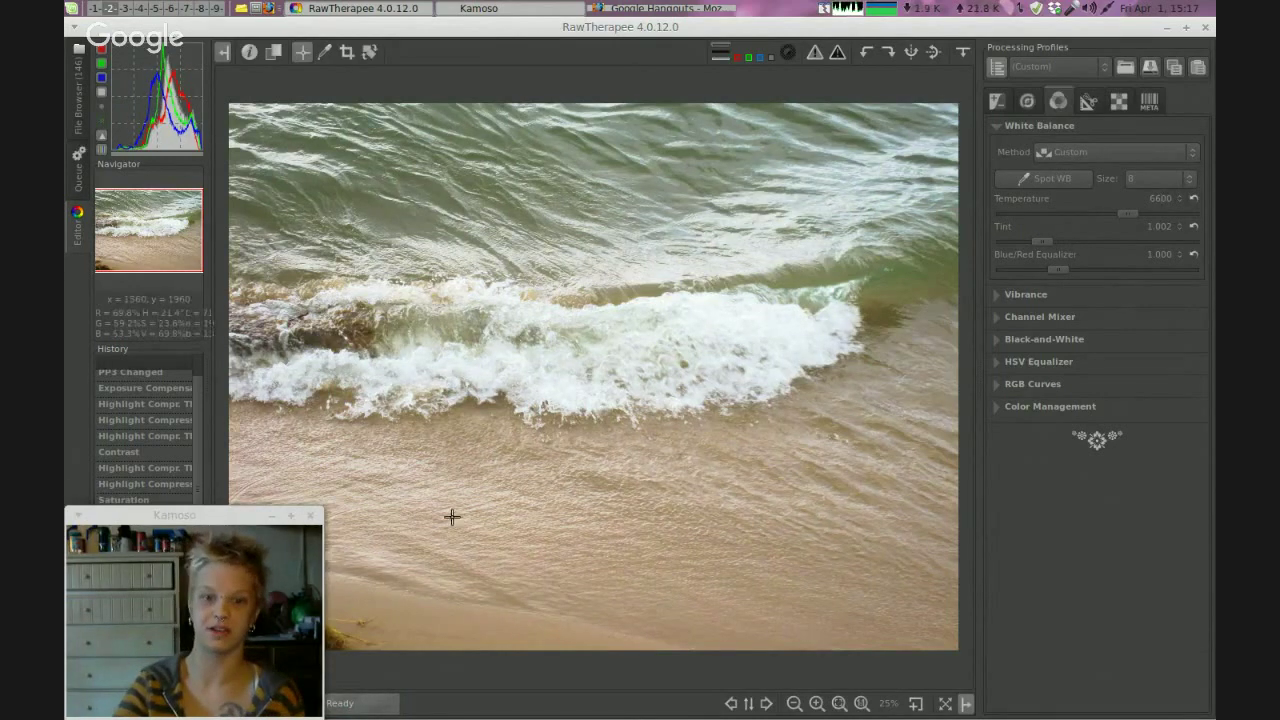
scroll(757, 387, down, 1)
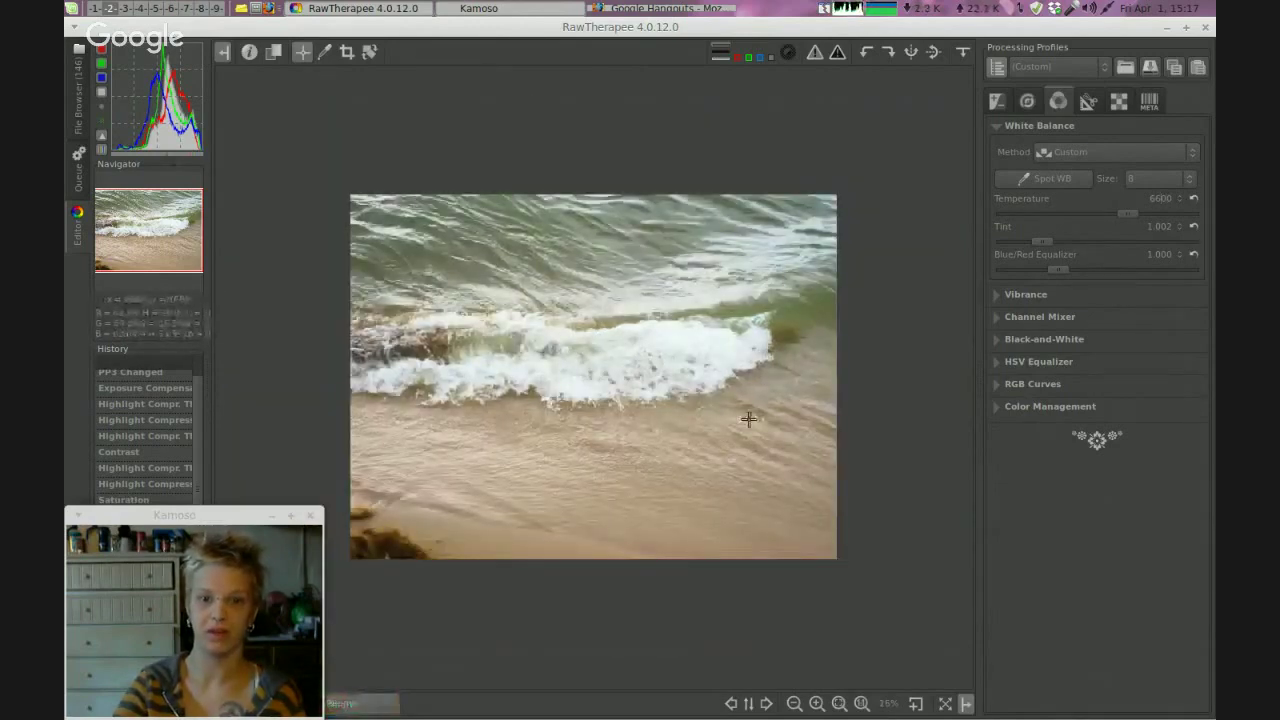
scroll(748, 419, down, 1)
scroll(748, 419, up, 2)
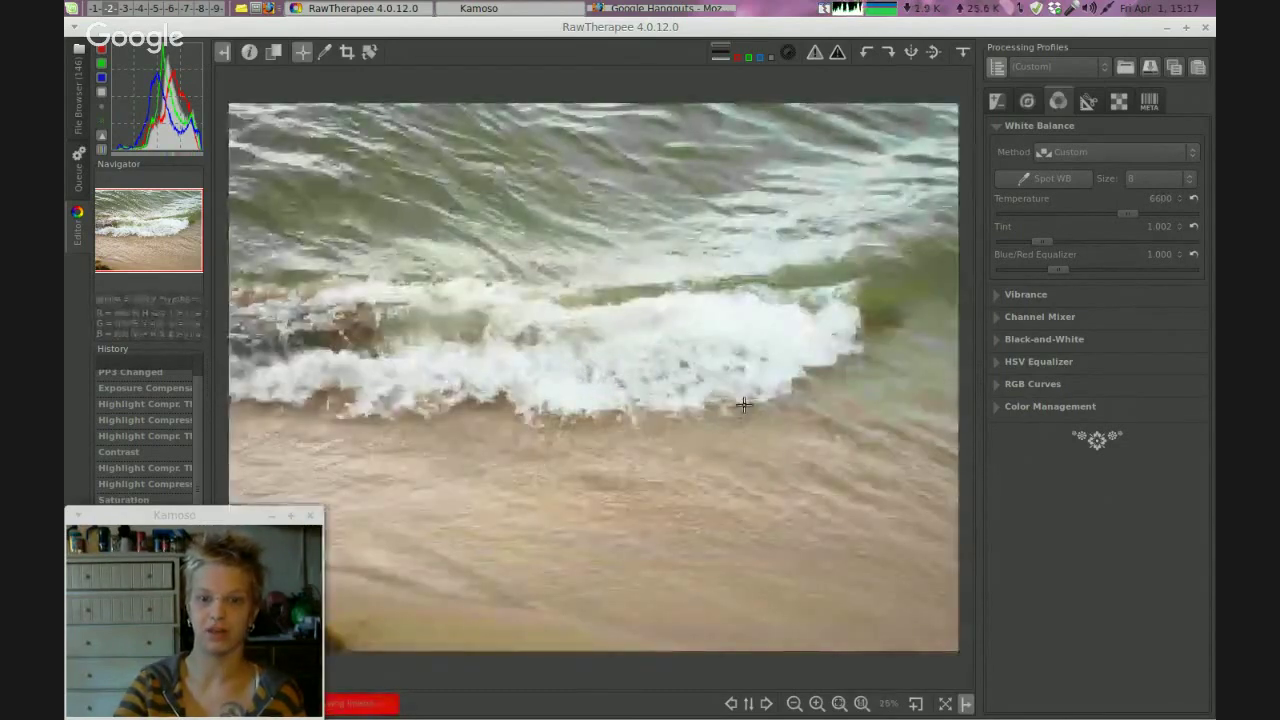
scroll(745, 405, up, 3)
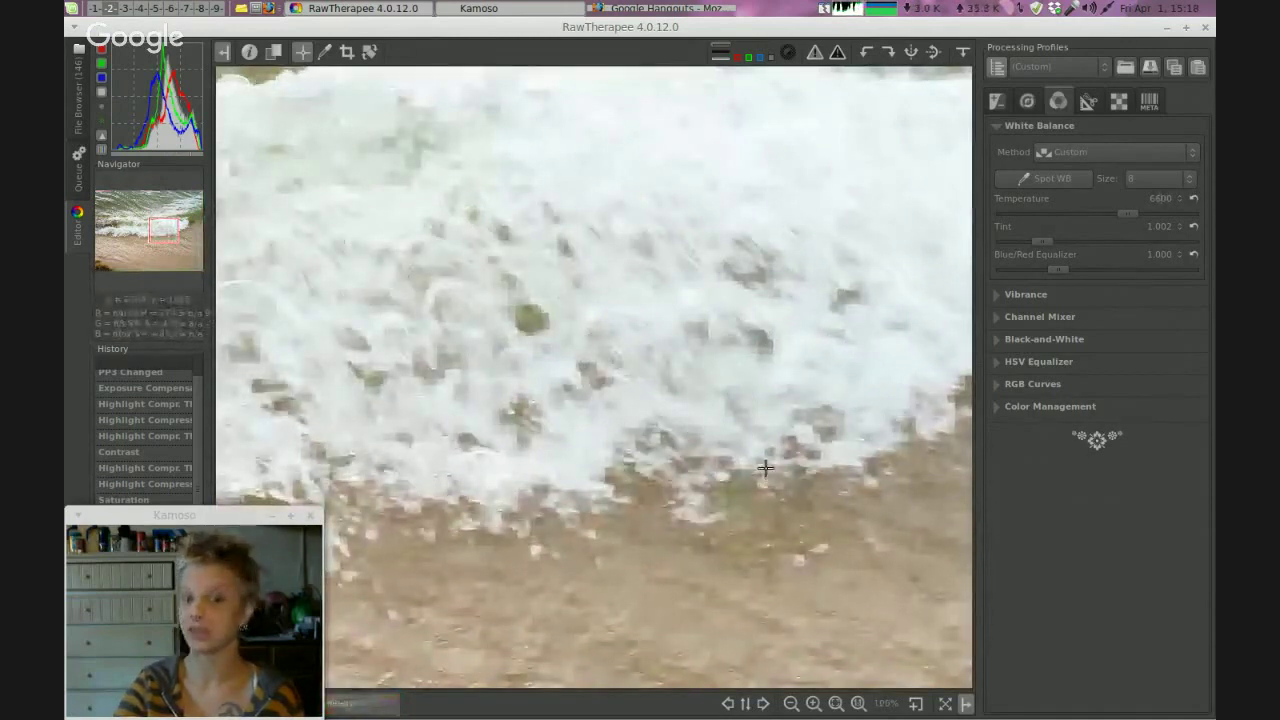
drag(763, 457, 686, 438)
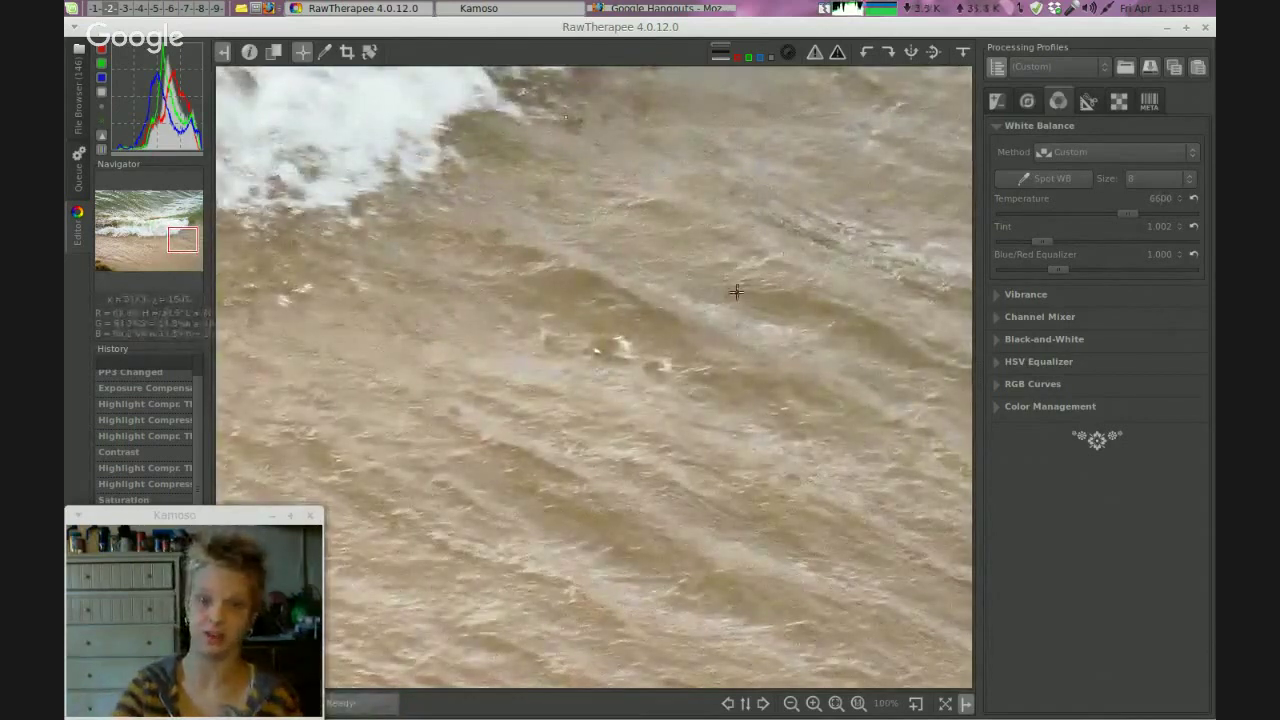
drag(726, 286, 817, 366)
drag(860, 421, 750, 425)
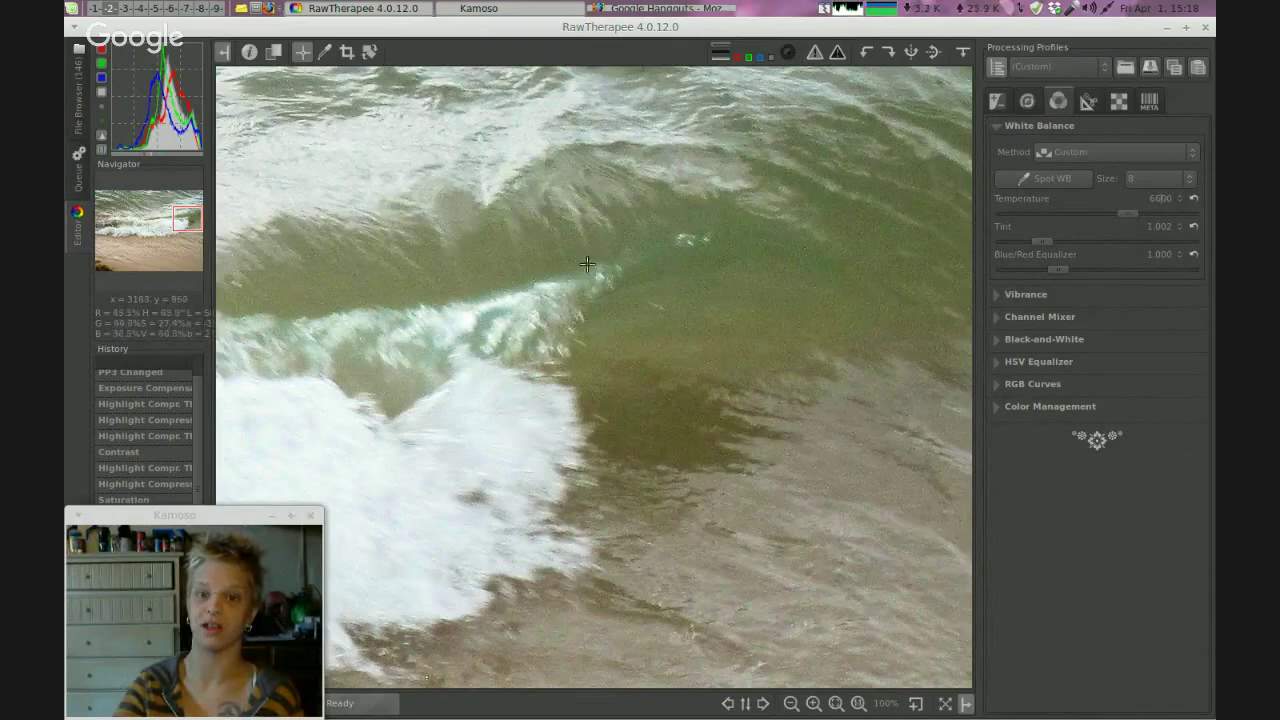
drag(439, 302, 608, 420)
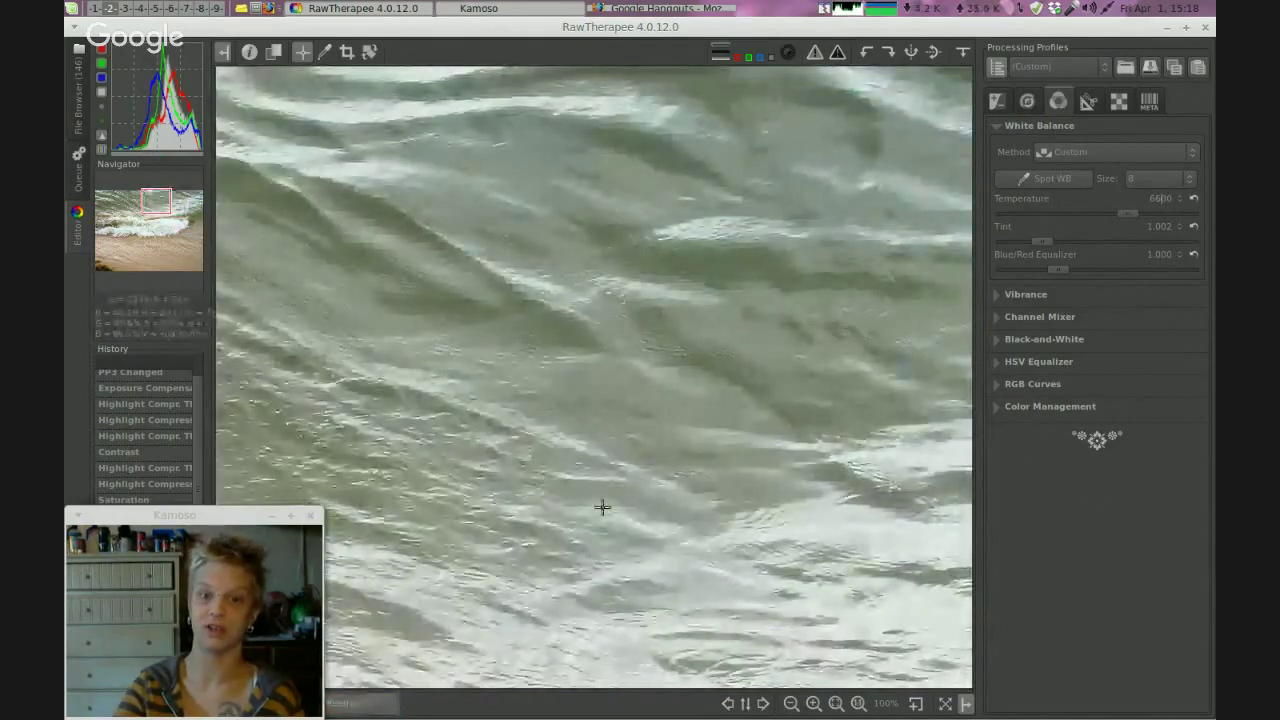
drag(571, 560, 543, 400)
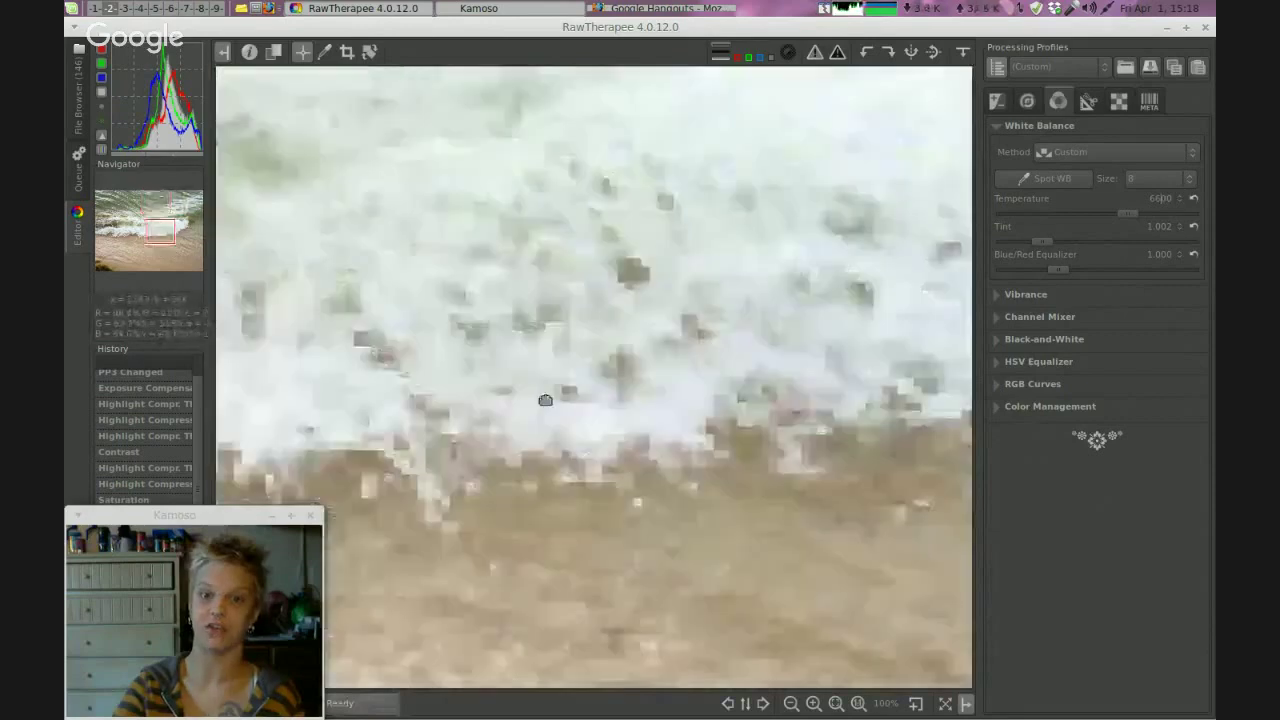
scroll(671, 396, down, 4)
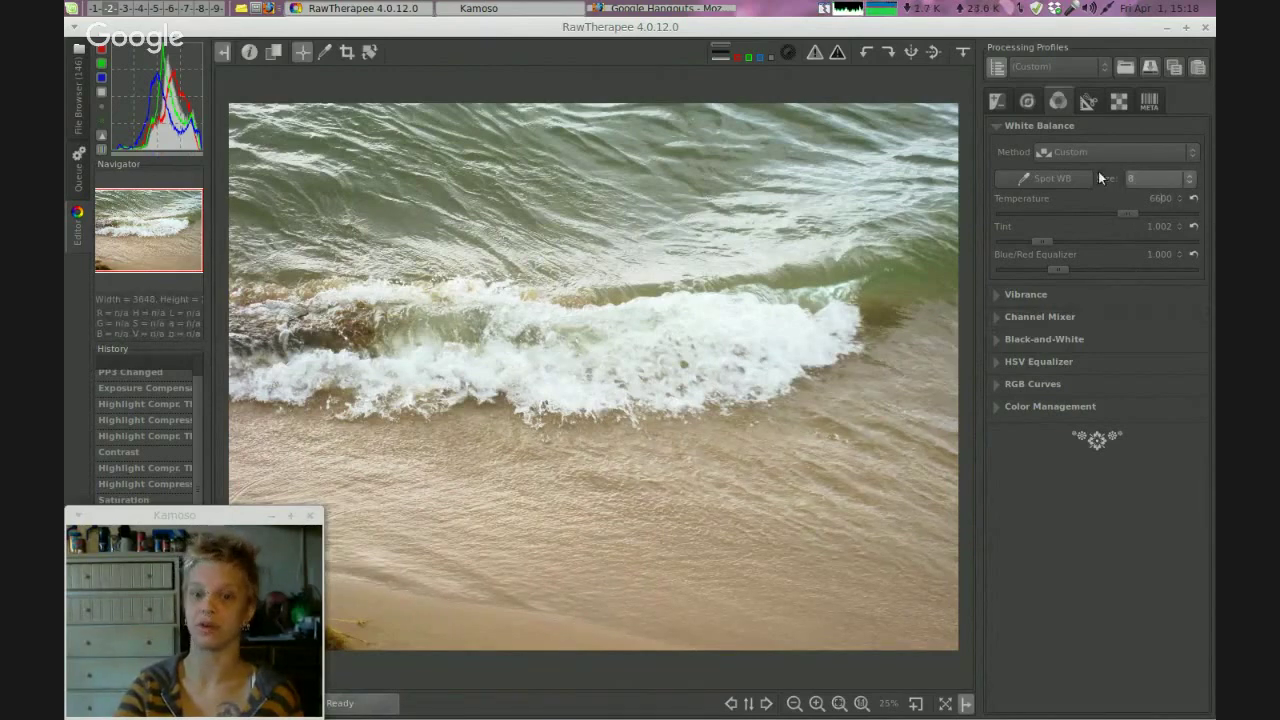
Return to Exposure and look through the Processing Profiles list, keeping the custom profile.
click(1030, 102)
click(998, 102)
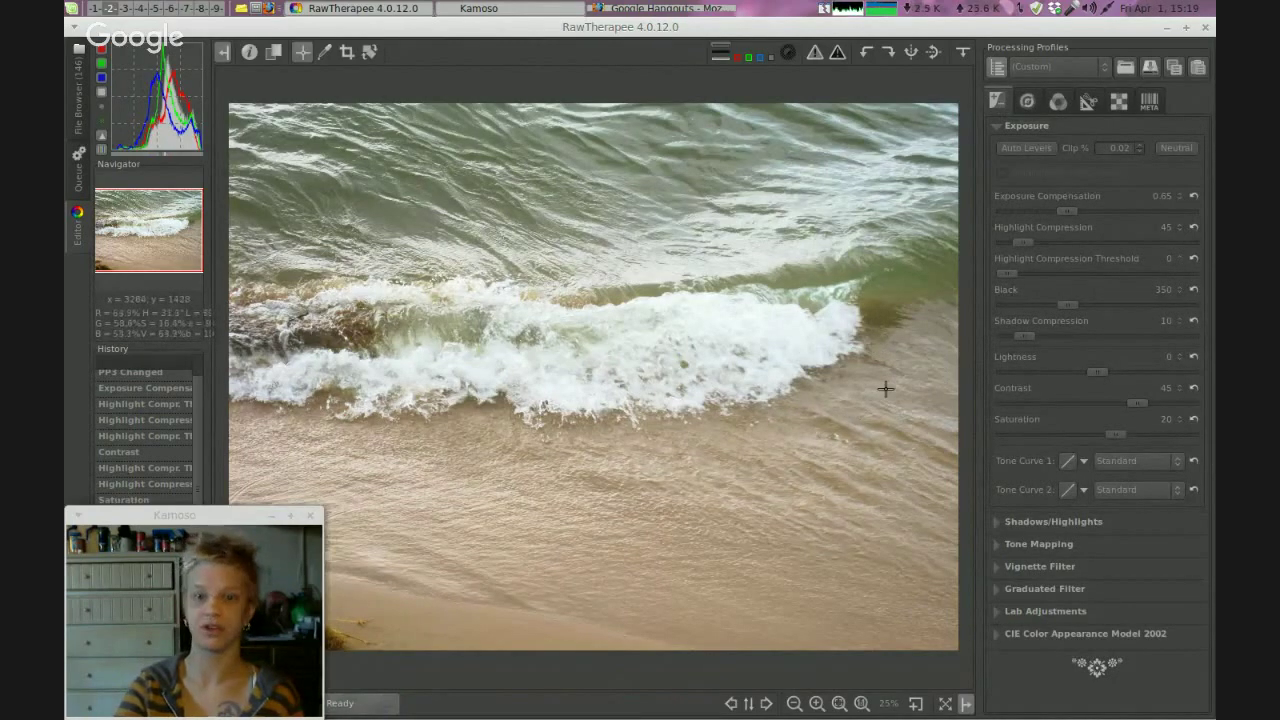
click(1105, 68)
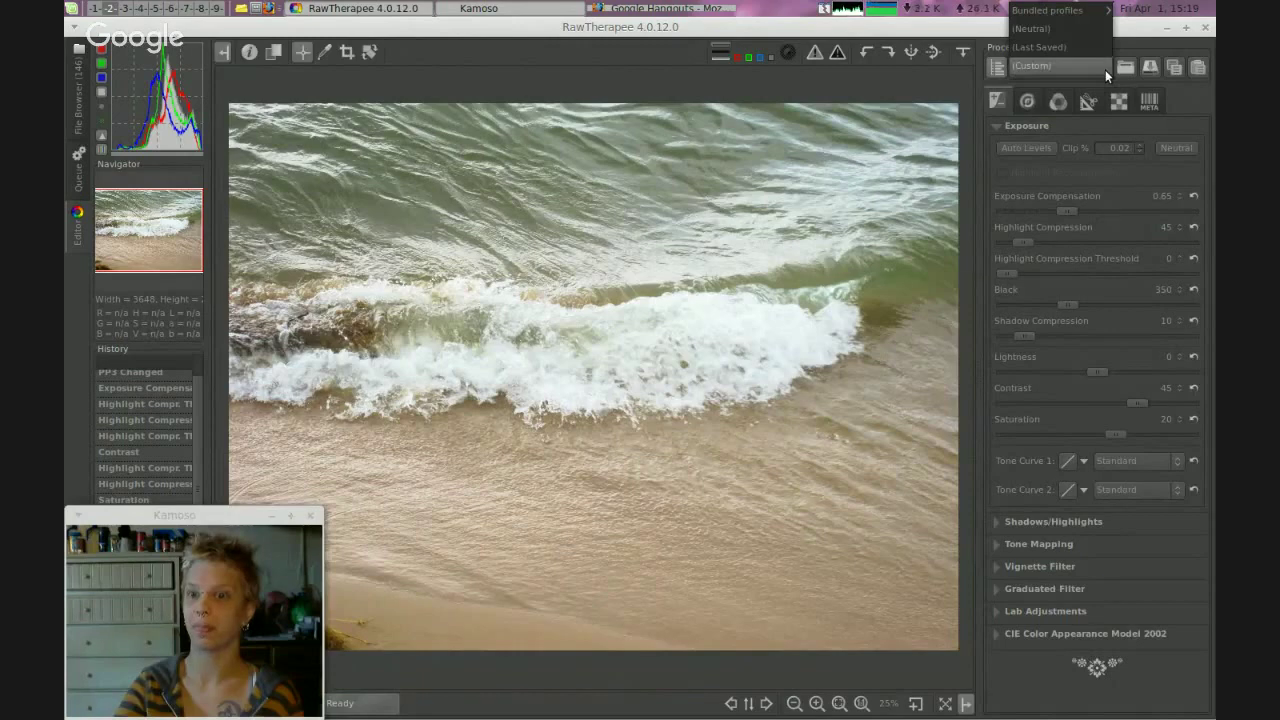
click(1148, 38)
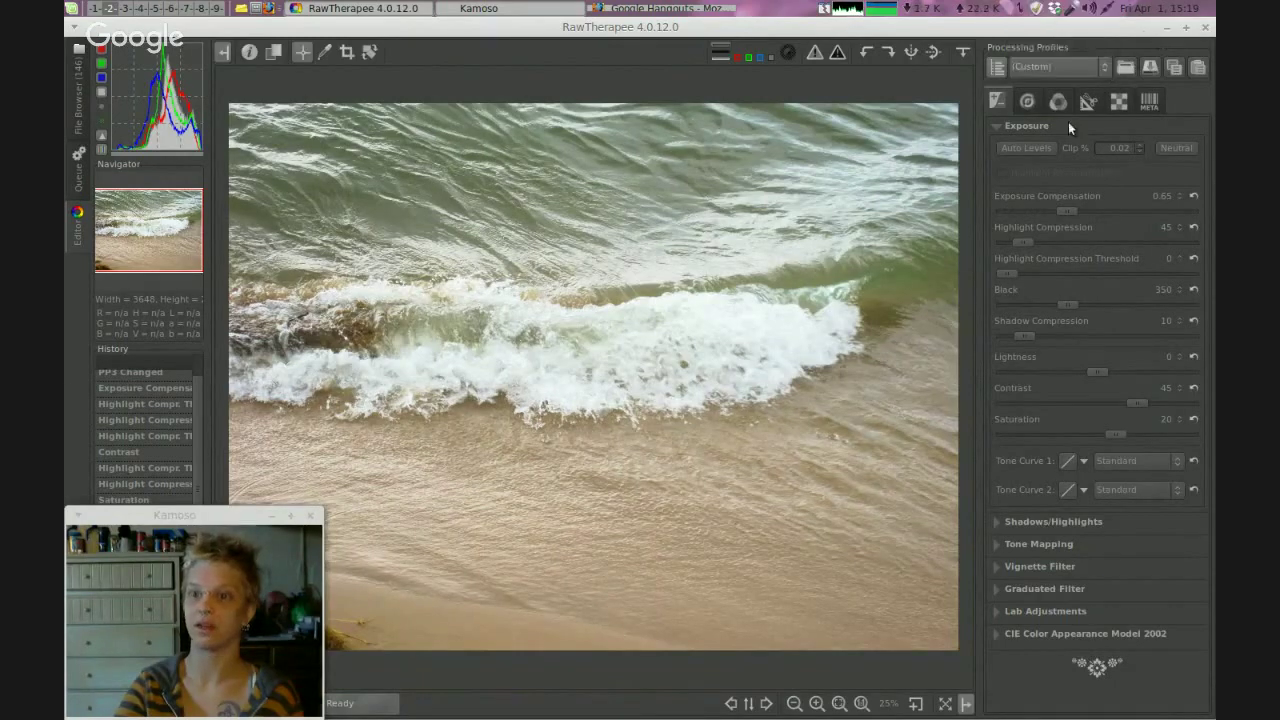
In Metadata, expand Exif, uncheck ColorSpace, then collapse Exif again.
click(1147, 102)
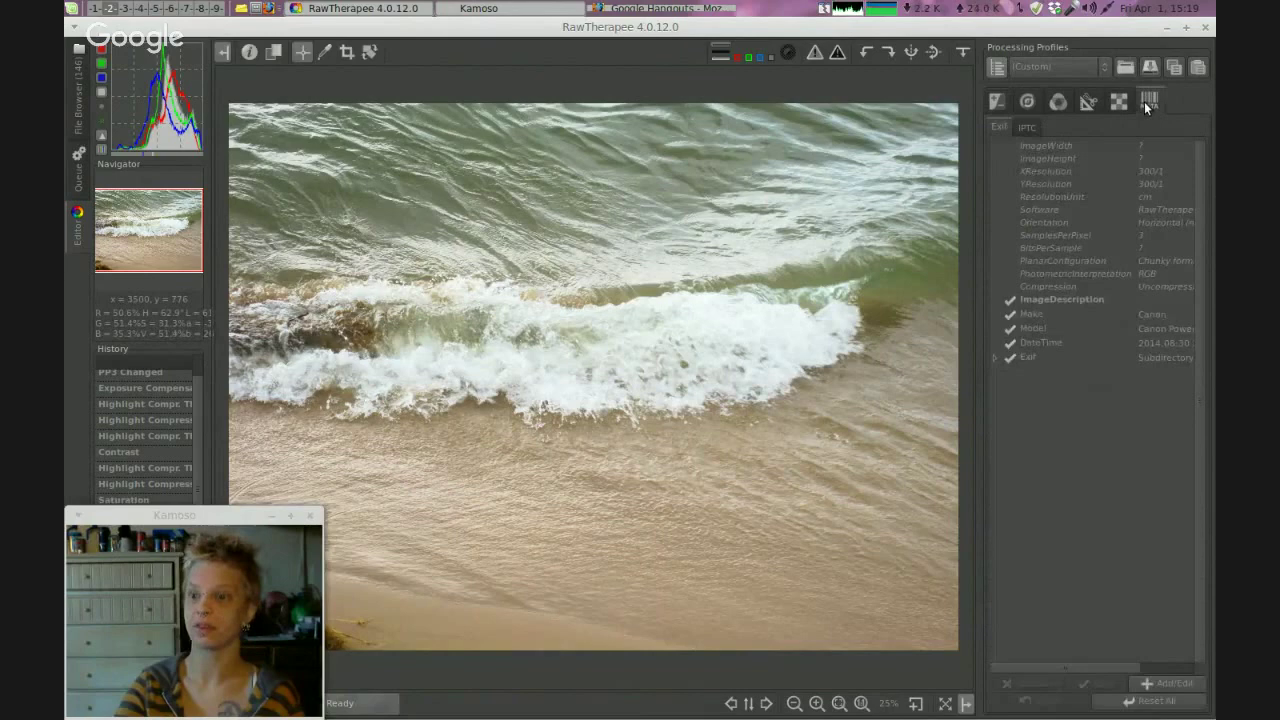
click(992, 357)
scroll(1056, 509, down, 1)
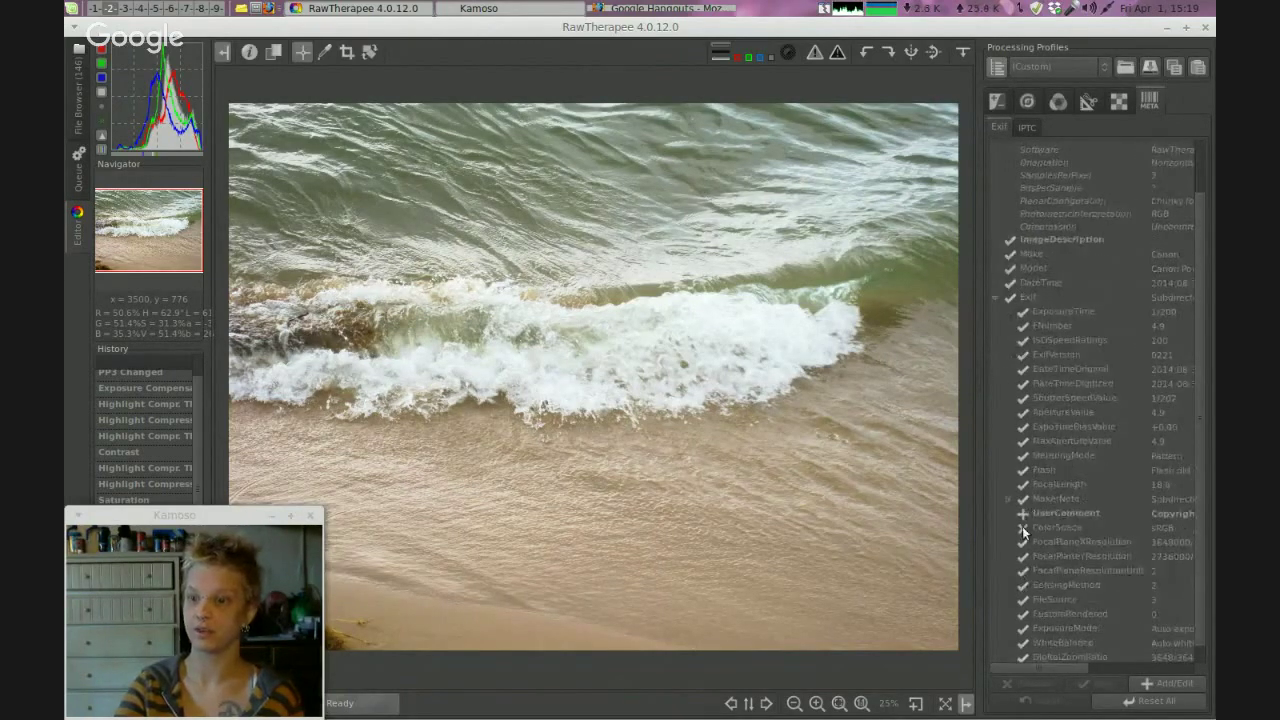
click(1022, 528)
drag(1065, 668, 1060, 150)
click(994, 296)
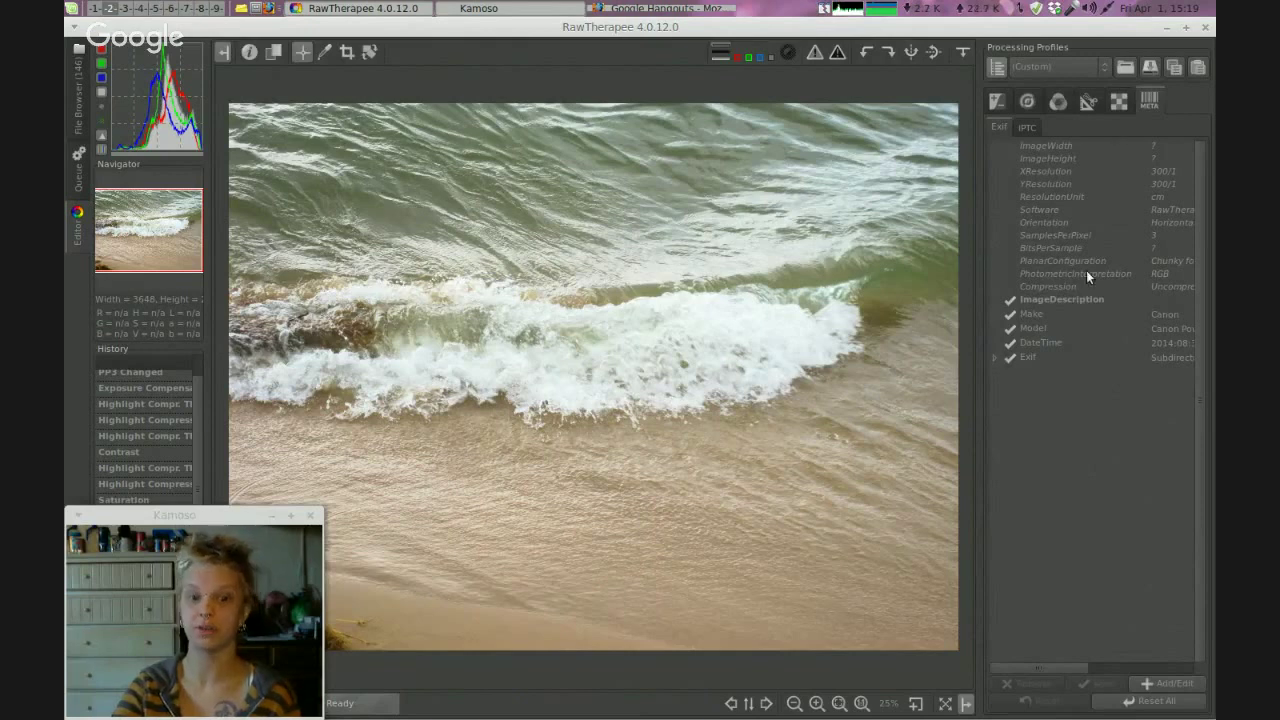
Browse the Raw, Transform, Color and Detail tabs, then compare Contrast 0 with 45 via reset and undo.
click(1116, 102)
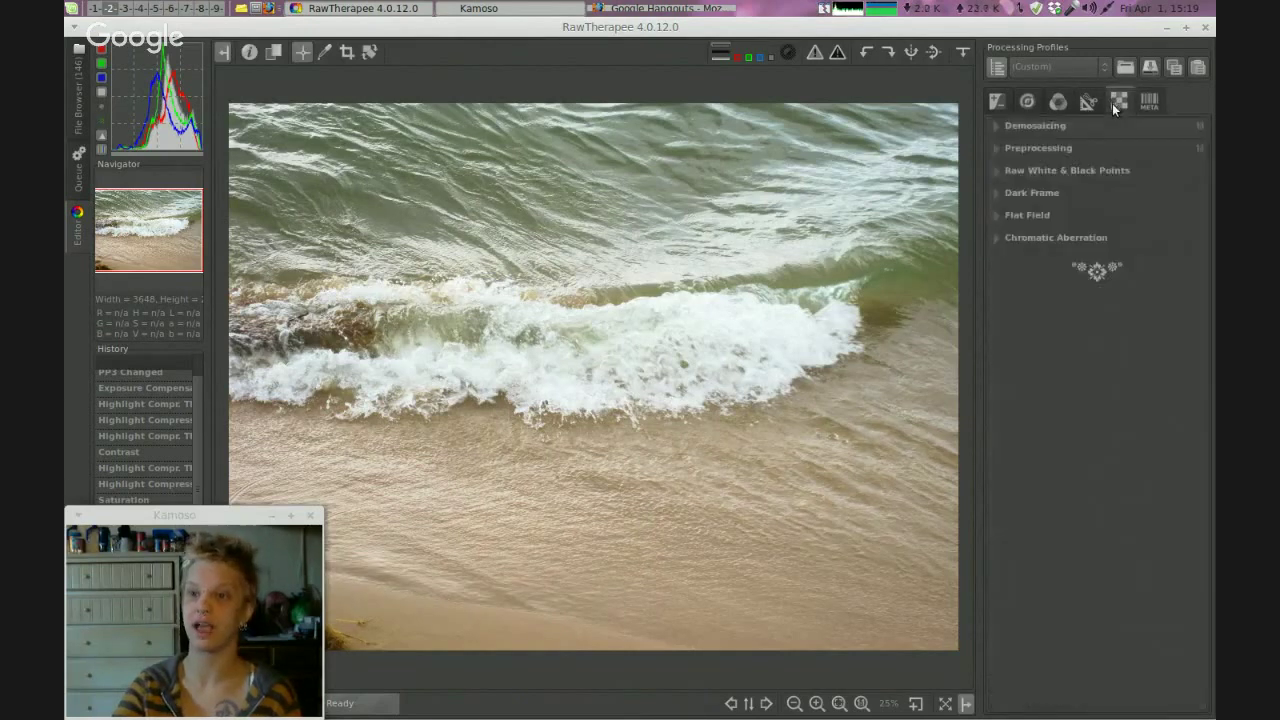
click(1087, 103)
click(1058, 102)
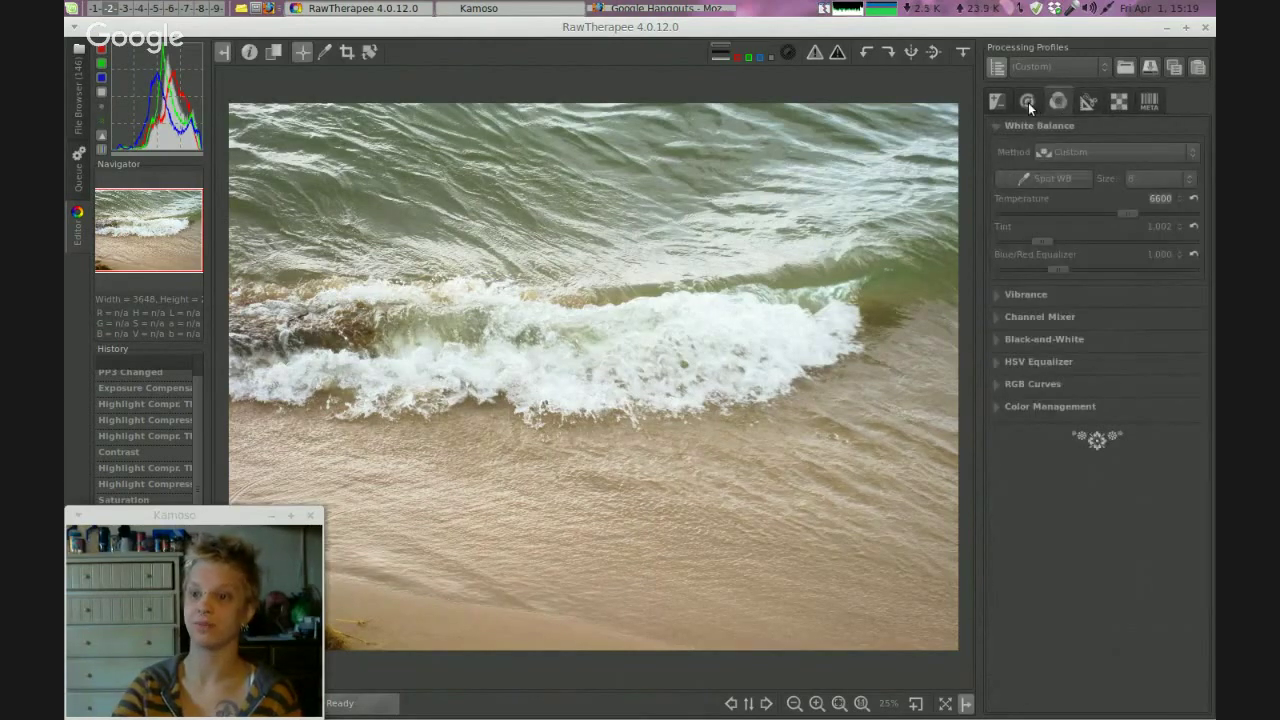
click(1028, 102)
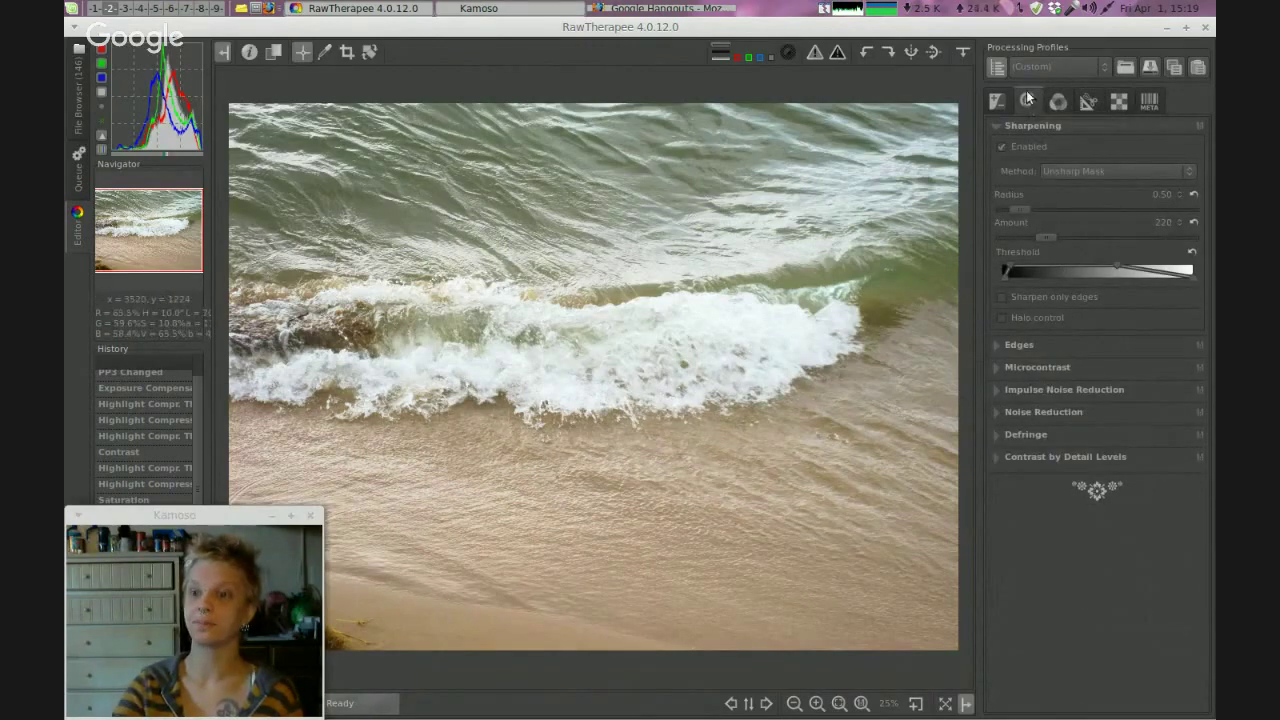
click(997, 99)
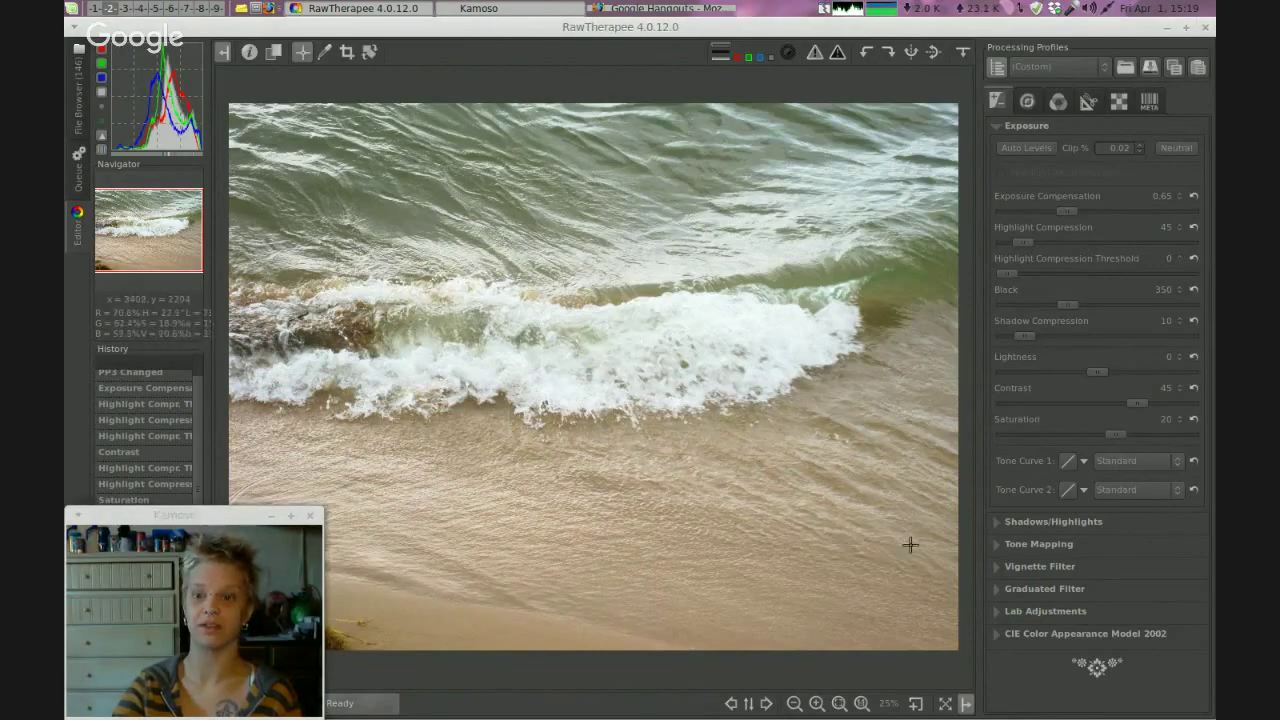
click(1193, 388)
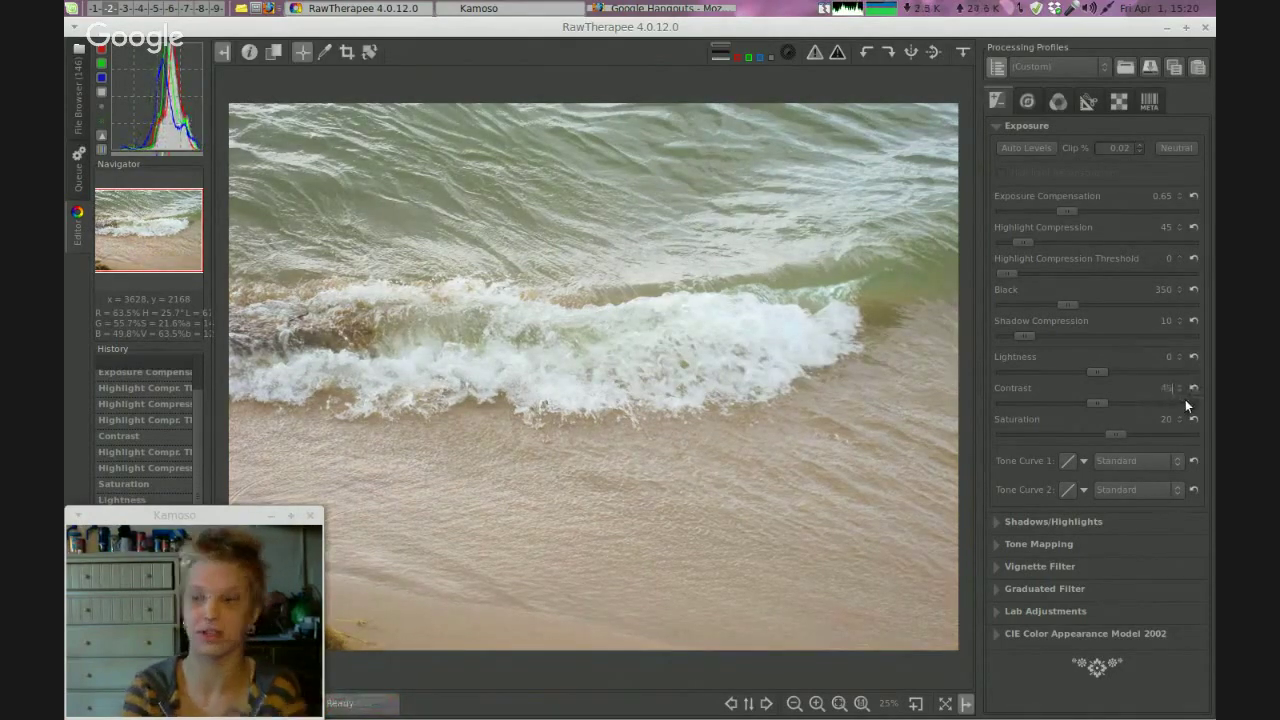
key(ctrl+z)
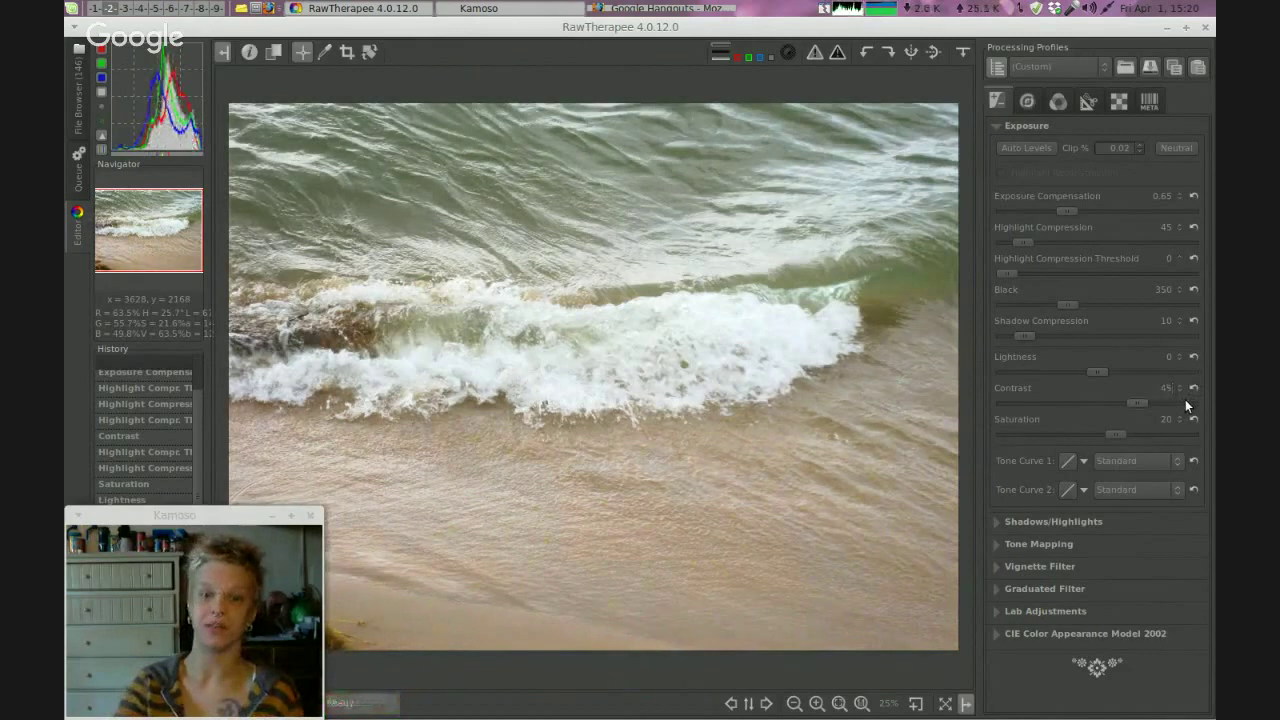